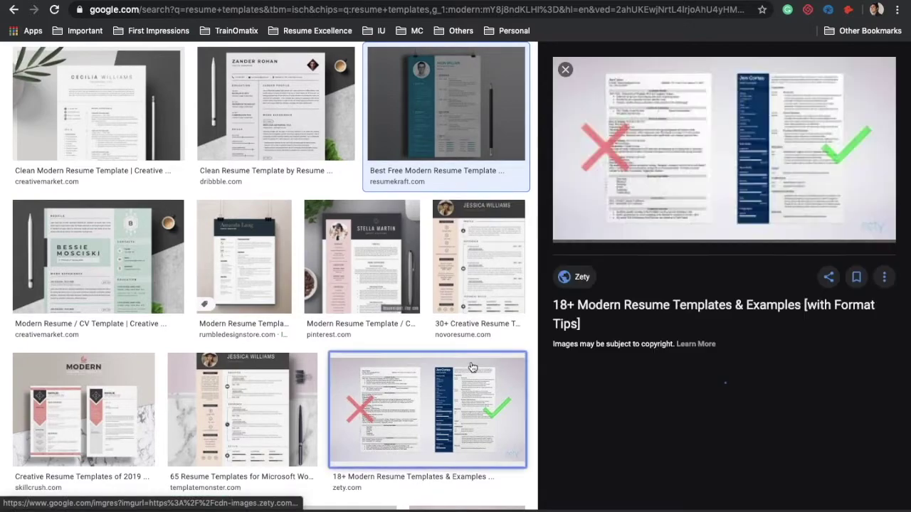
scroll(473, 368, "down", 2)
scroll(470, 367, "up", 6)
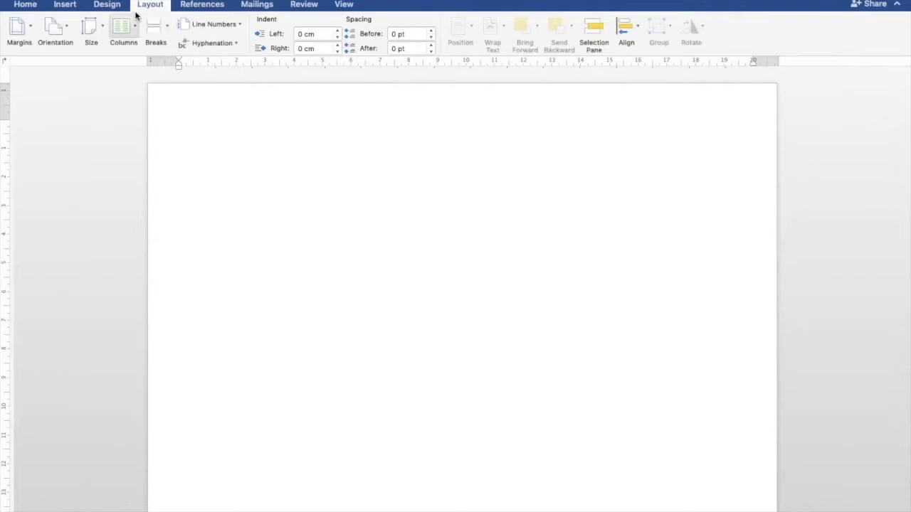
- Insert a rectangle about 6.19 cm wide and 30.61 cm tall as a sidebar along the page's left edge
left_click(64, 5)
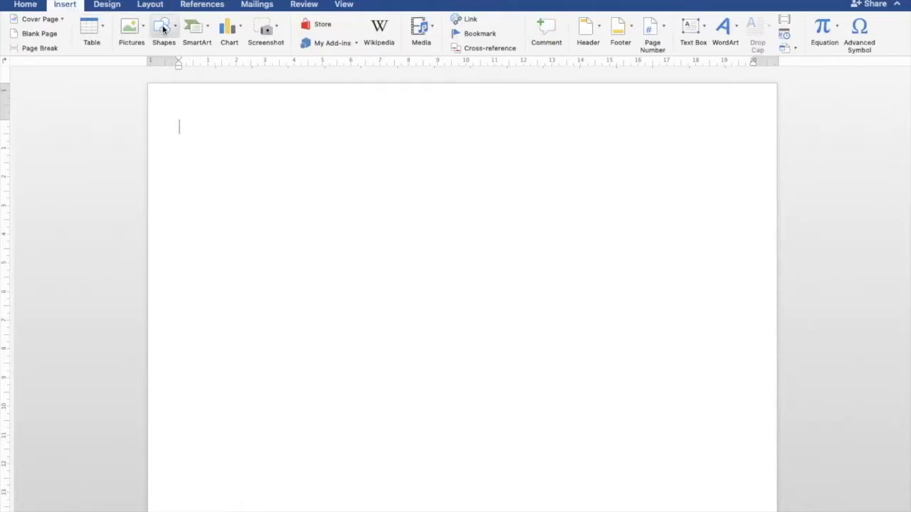
left_click(169, 27)
left_click(224, 67)
left_click_drag(149, 84, 206, 122)
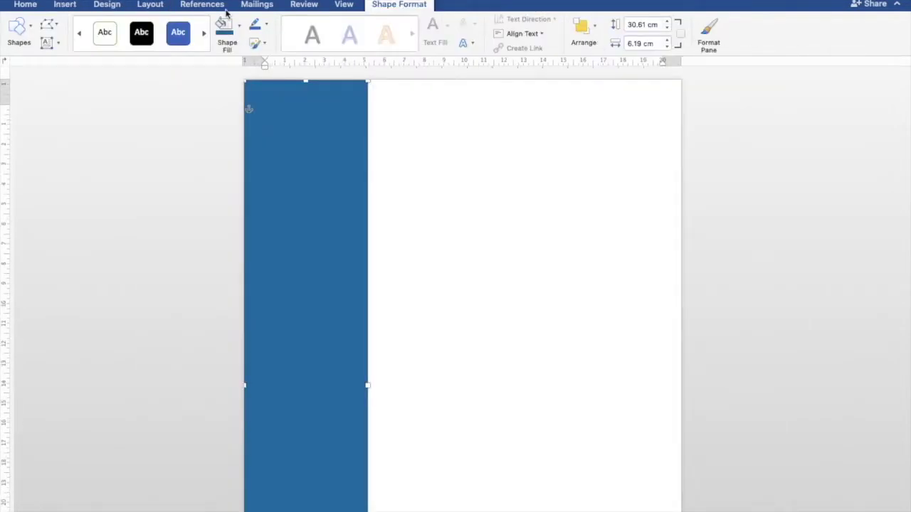
- Fill the sidebar rectangle with a custom teal colour and widen it to about 6.86 cm
left_click(239, 26)
left_click(248, 230)
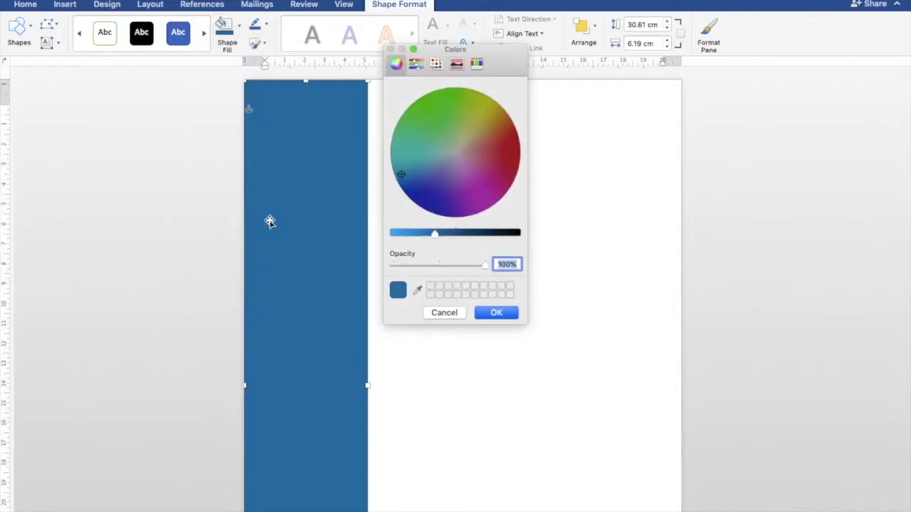
left_click_drag(400, 173, 393, 165)
left_click(486, 316)
left_click_drag(368, 386, 381, 387)
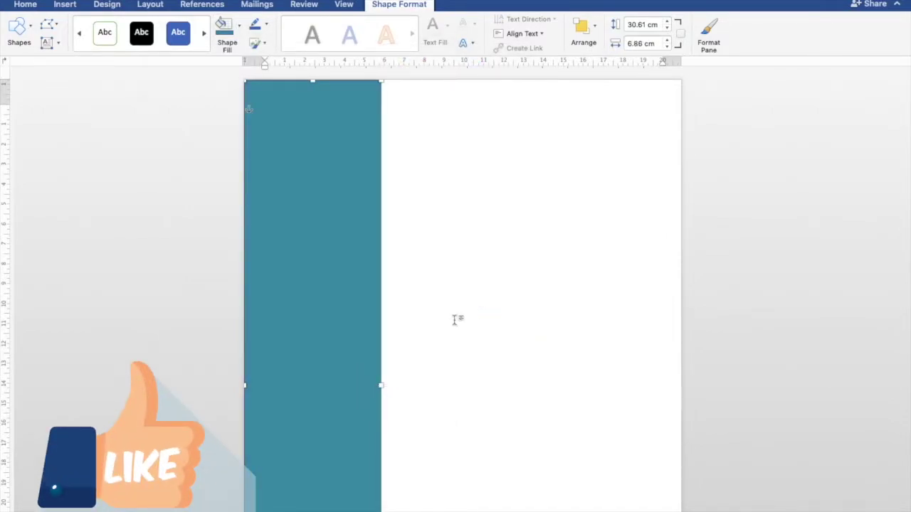
- Move the left indent of the body text past the sidebar, to about 6.5 cm on the ruler
left_click(403, 200)
left_click(270, 90)
left_click(312, 81)
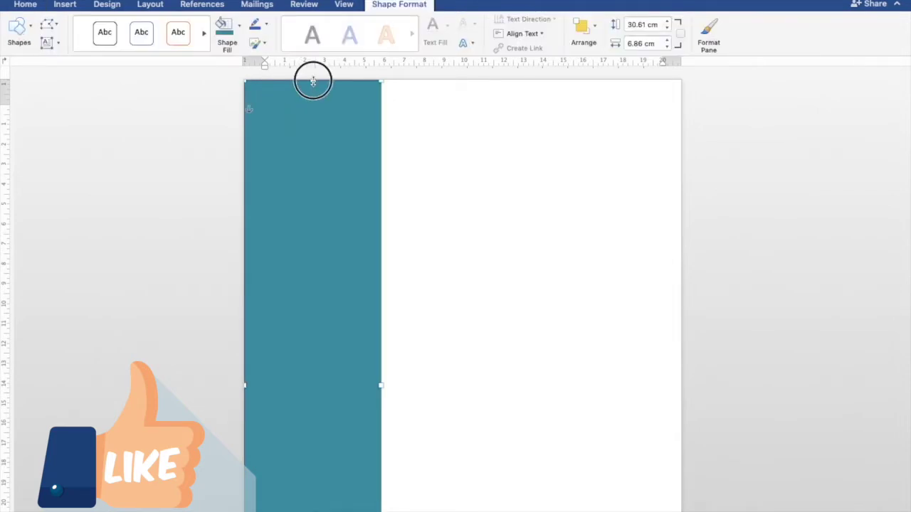
left_click(424, 157)
left_click_drag(265, 65, 398, 69)
- Insert a circle about 5.5 cm in diameter, centred near the top of the teal sidebar
left_click(65, 4)
left_click(176, 28)
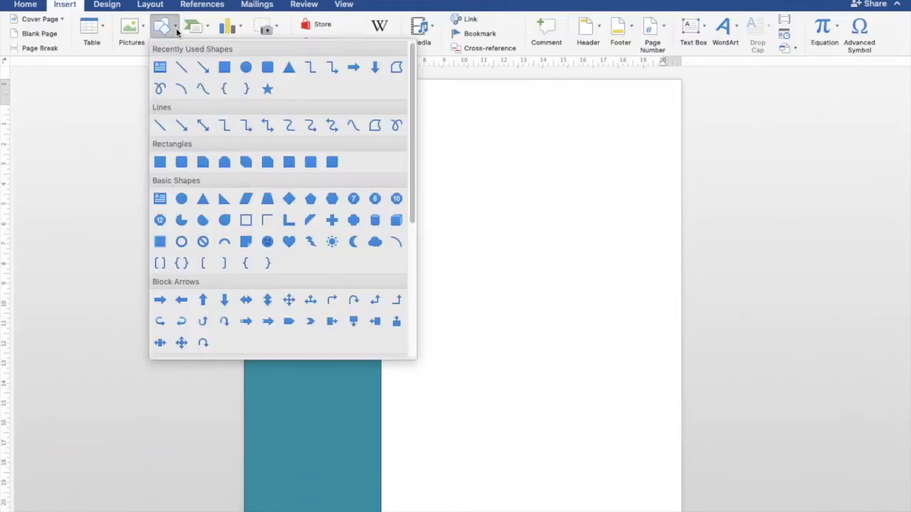
left_click(245, 67)
left_click_drag(260, 91, 368, 205)
left_click_drag(260, 147, 256, 147)
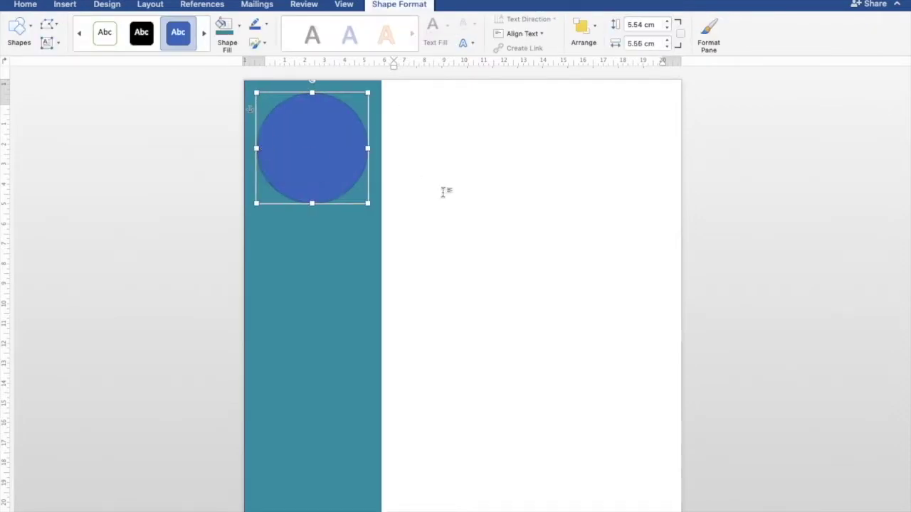
- Fill the circle with the same teal colour as the sidebar
left_click(457, 198)
left_click(361, 172)
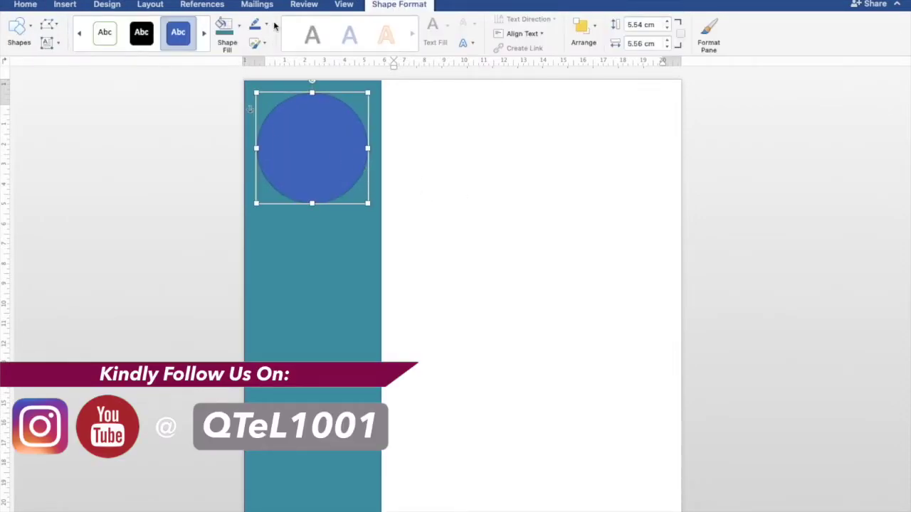
left_click(233, 27)
left_click(234, 26)
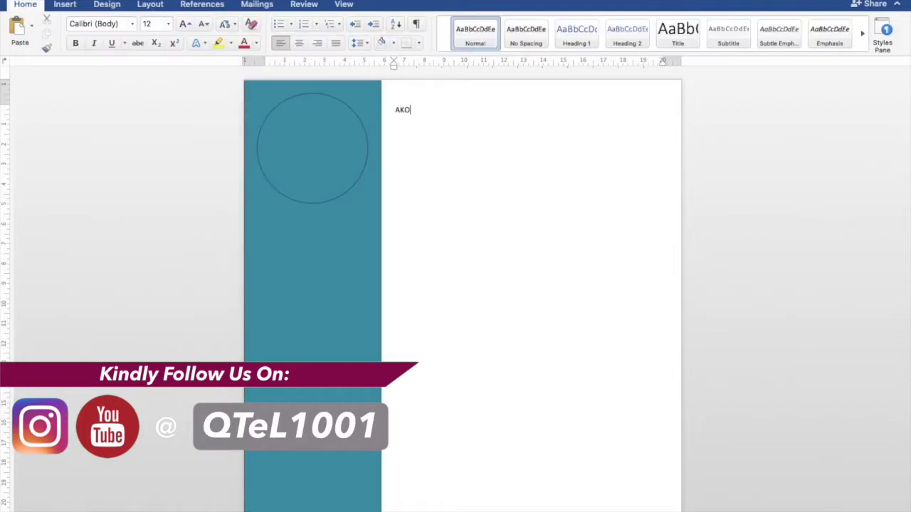
- Enter the candidate's full name in capitals at the top of the text area and set its font size to 20
type("N WILL")
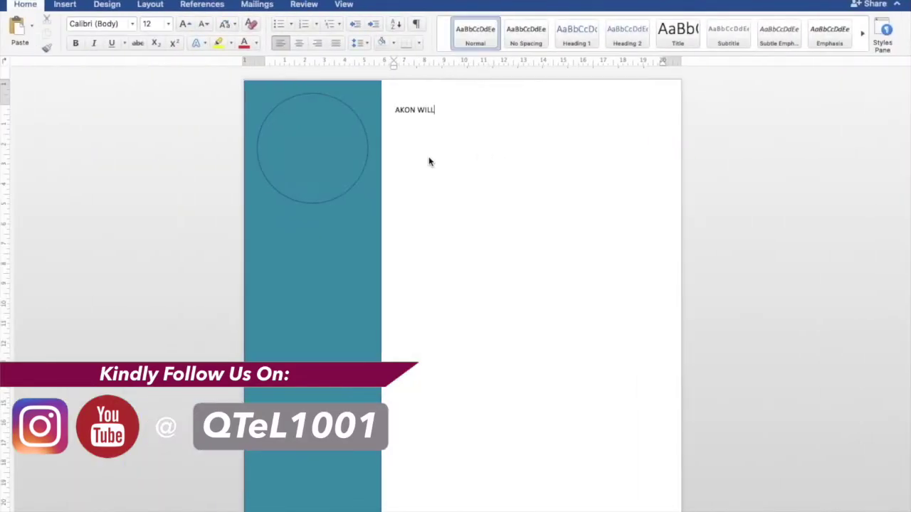
triple_click(446, 110)
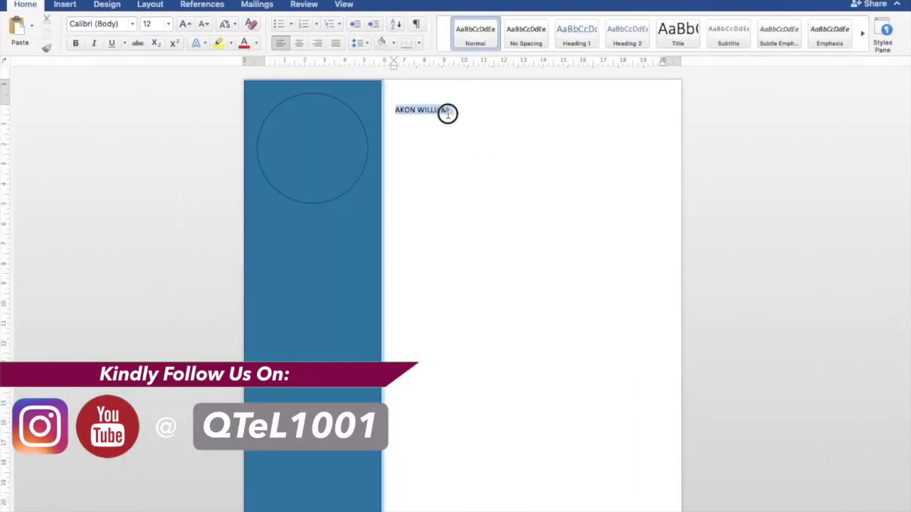
left_click(151, 24)
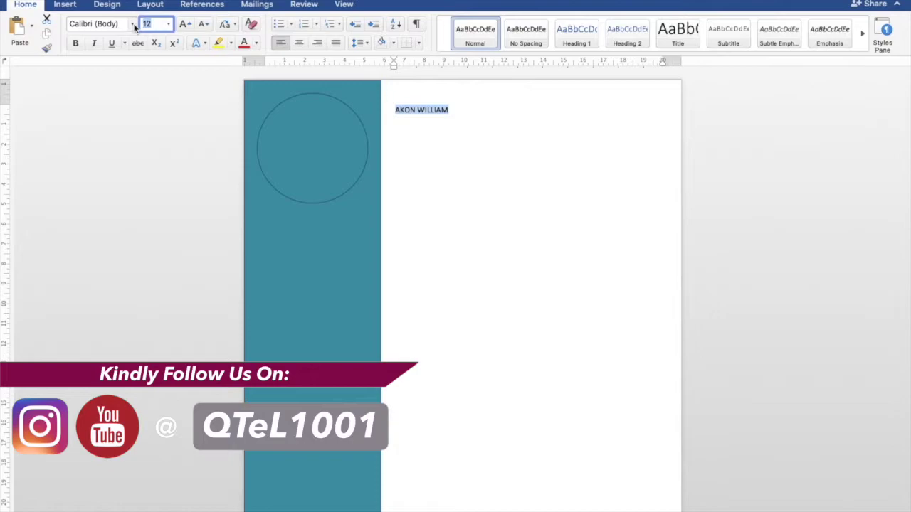
type("20")
key("Return")
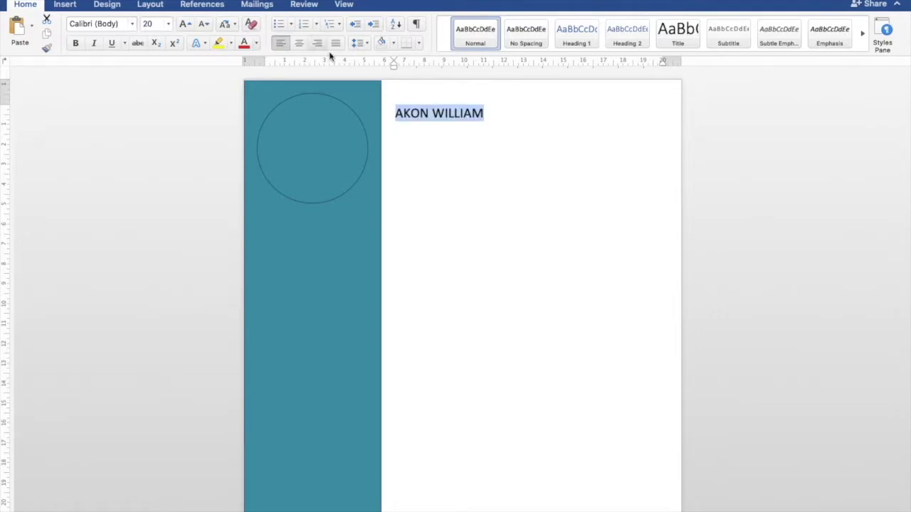
- Colour the name heading teal to match the sidebar and change its font to Dotum
left_click(256, 43)
left_click(248, 219)
left_click(480, 127)
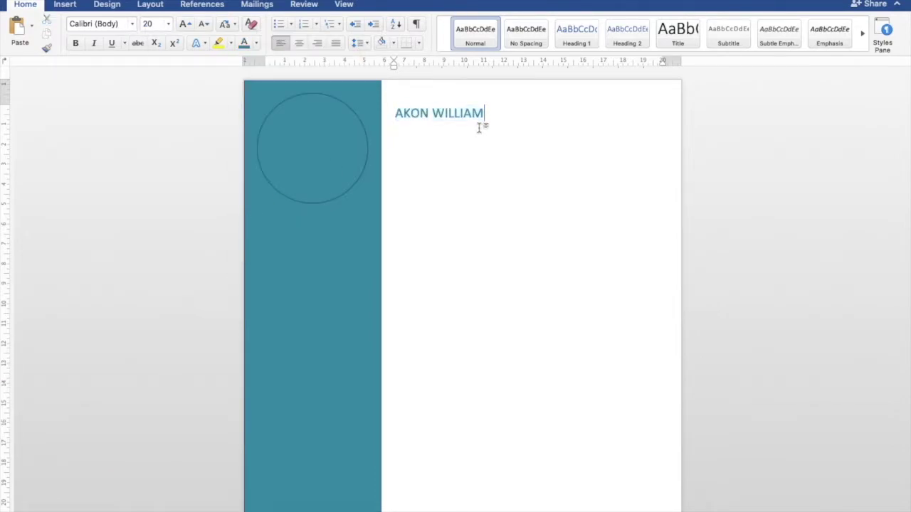
left_click_drag(398, 116, 491, 113)
left_click(483, 122)
left_click_drag(396, 112, 484, 112)
left_click(133, 26)
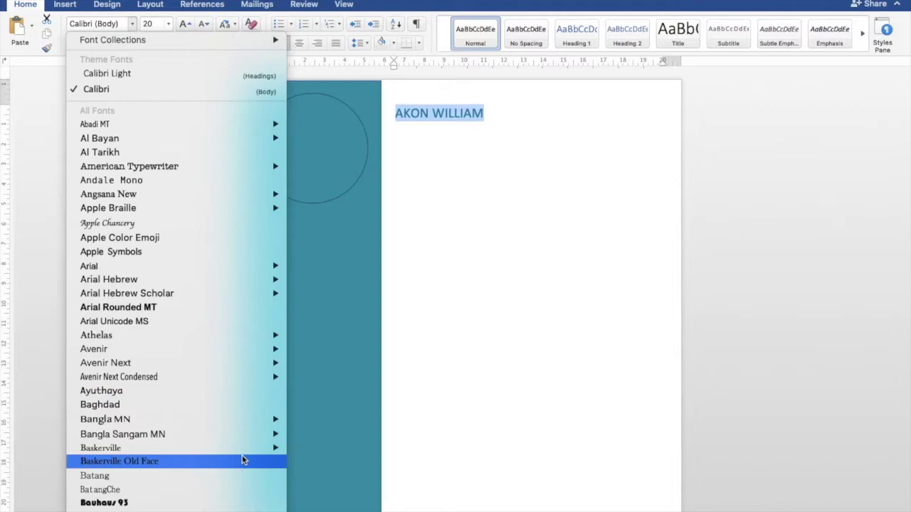
scroll(244, 460, "down", 10)
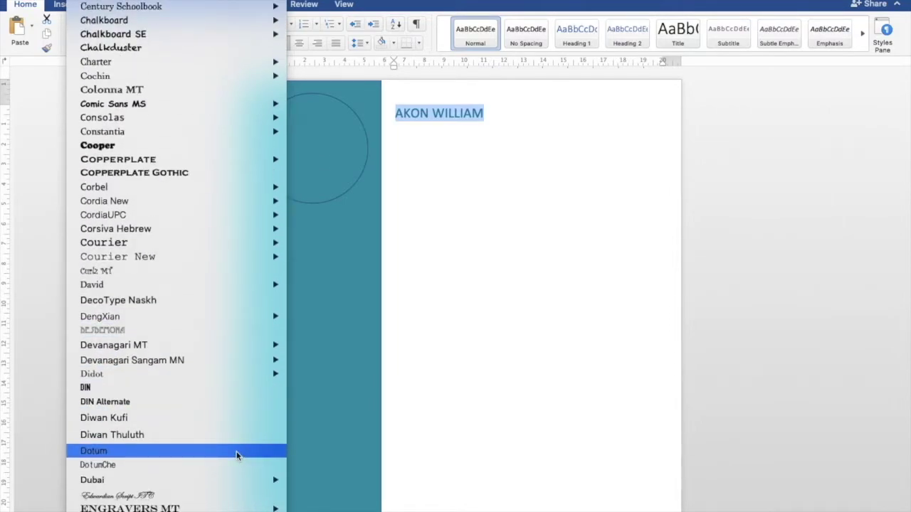
left_click(236, 451)
- Add the job title "Web designer & Developer" on a new line below the name
key("Right")
key("Return")
type("Web ")
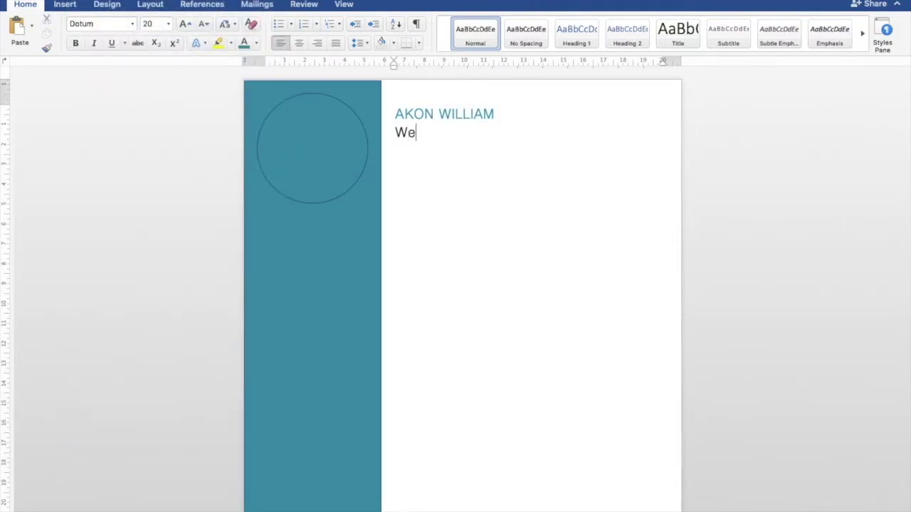
type("designer &")
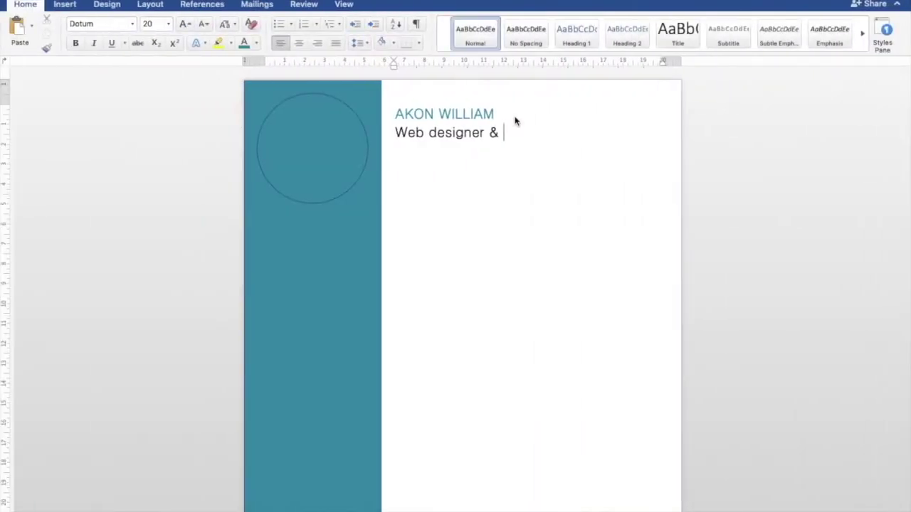
type("Developer")
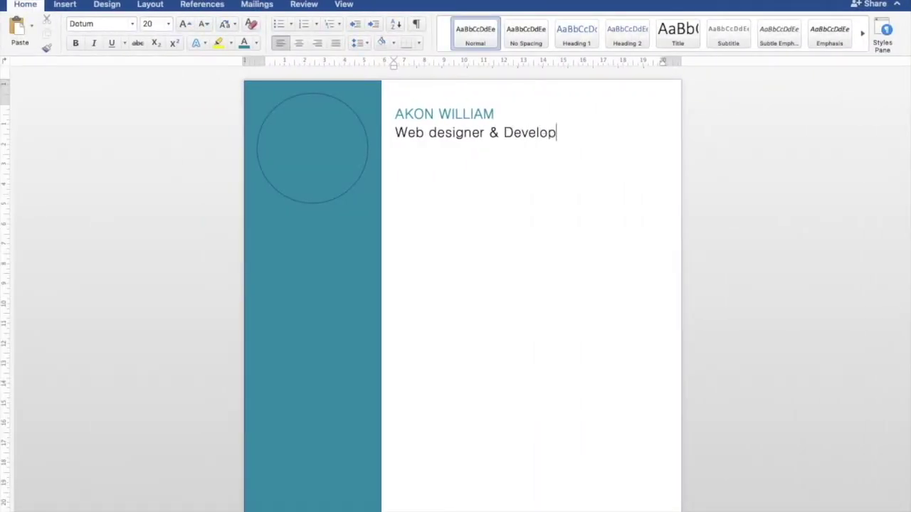
- Set the font size of the name to 30 and of the job title to 14
triple_click(464, 113)
left_click(151, 24)
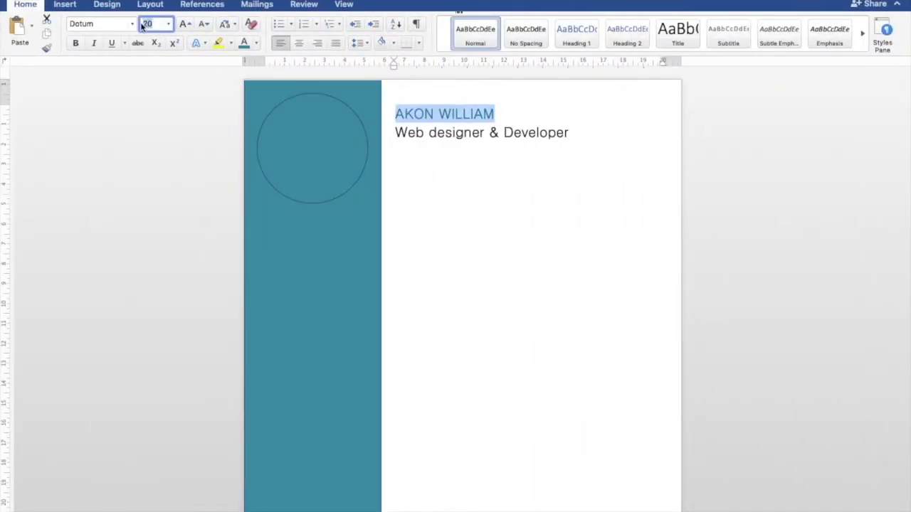
type("30")
key("Return")
left_click_drag(397, 141, 570, 142)
left_click(151, 24)
type("14")
key("Return")
- Start a new line below the job title and draw a short horizontal line about 1.5 cm long there
key("Right")
key("Return")
left_click(75, 6)
left_click(163, 32)
left_click(181, 66)
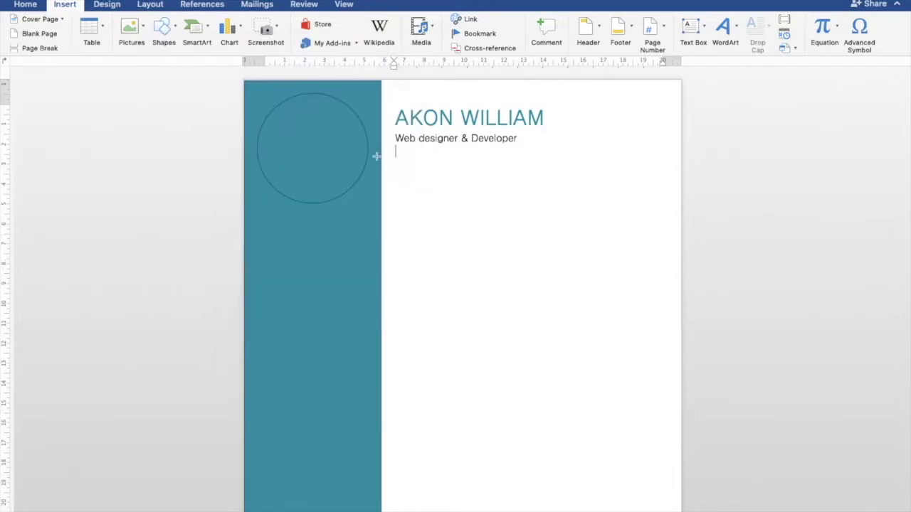
left_click_drag(397, 151, 426, 152)
- Increase the thickness of the short line under the job title to 2.75 pt
left_click(895, 235)
left_click(896, 235)
left_click(895, 235)
left_click(895, 235)
left_click(896, 235)
left_click(895, 237)
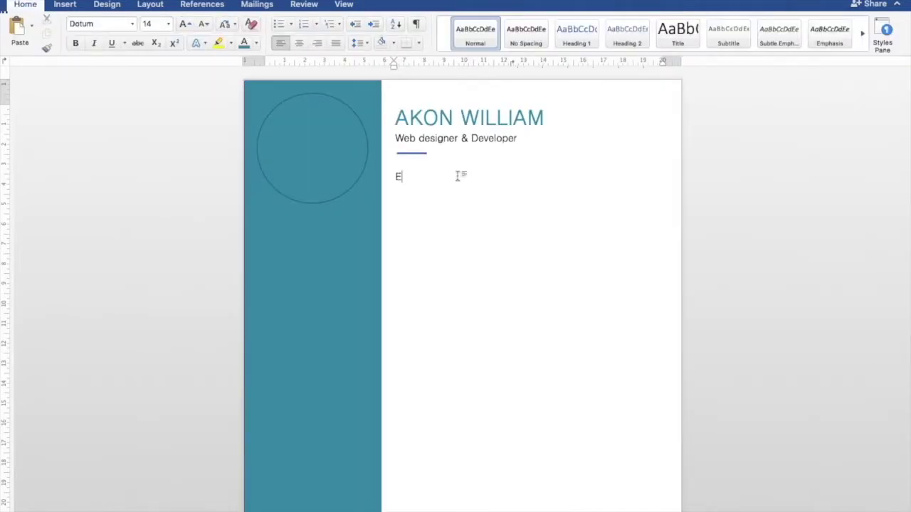
- Add an "Experience" heading below the short line and paste the briefcase glyph from Font Awesome's online cheatsheet in front of it
type("xper")
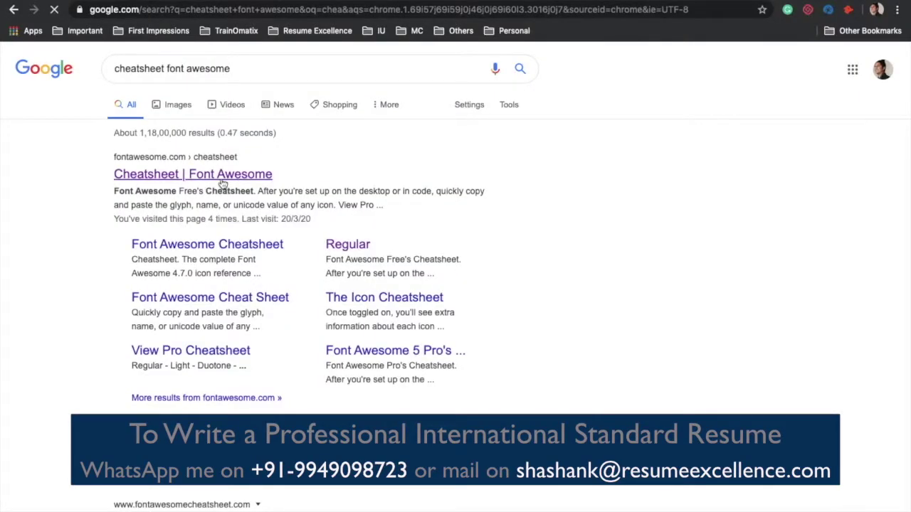
left_click(221, 179)
scroll(635, 403, "down", 7)
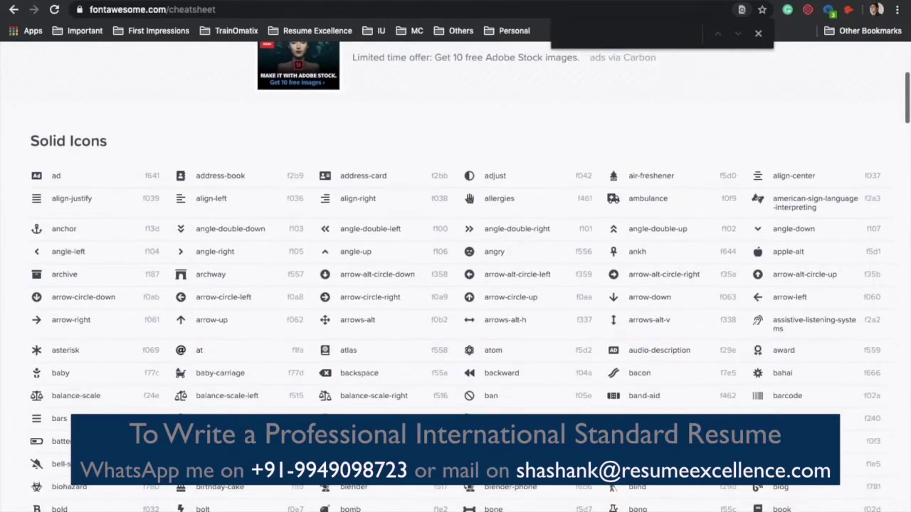
key("ctrl+Right")
left_click(399, 178)
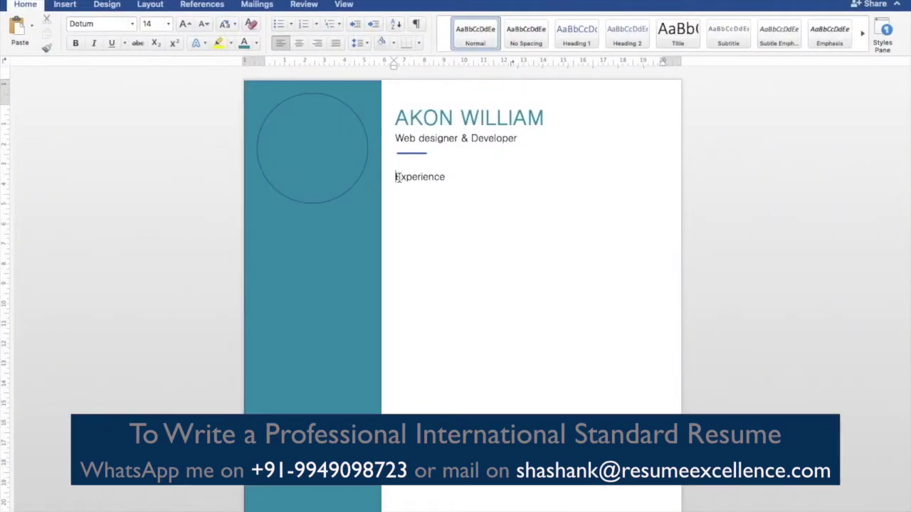
key("super+v")
left_click(279, 190)
left_click(300, 228)
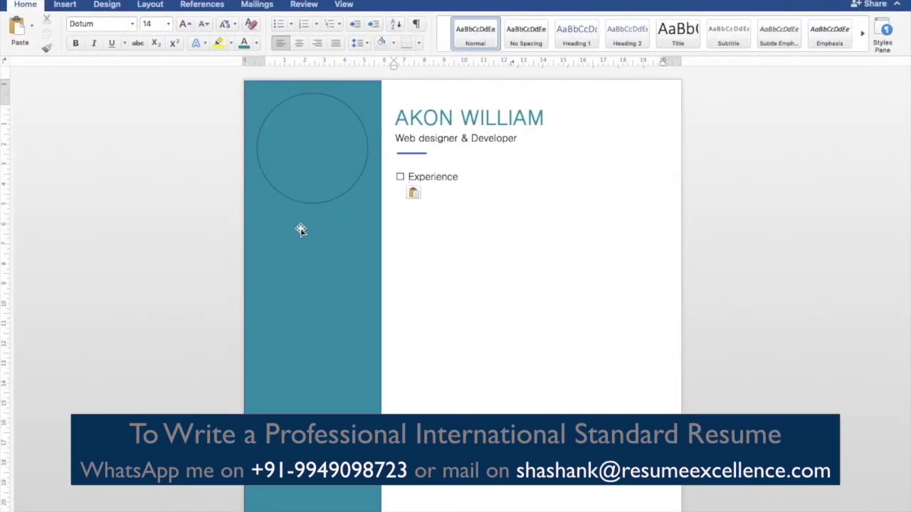
- Apply the Font Awesome icon font to the pasted glyph before "Experience"
left_click(131, 23)
scroll(163, 299, "down", 5)
scroll(162, 318, "down", 10)
mouse_move(213, 142)
left_click(313, 162)
left_click(411, 179)
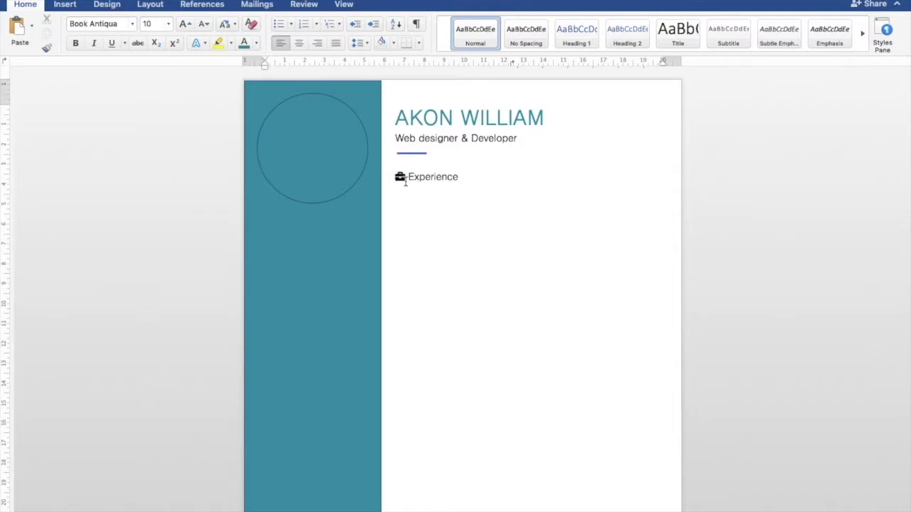
- Colour the briefcase icon before "Experience" teal like the name
key("Left")
key("shift+Left")
key("shift+Right")
left_click(244, 43)
left_click(474, 179)
- Add a bottom border beneath the whole "Experience" heading line
left_click_drag(463, 180, 394, 182)
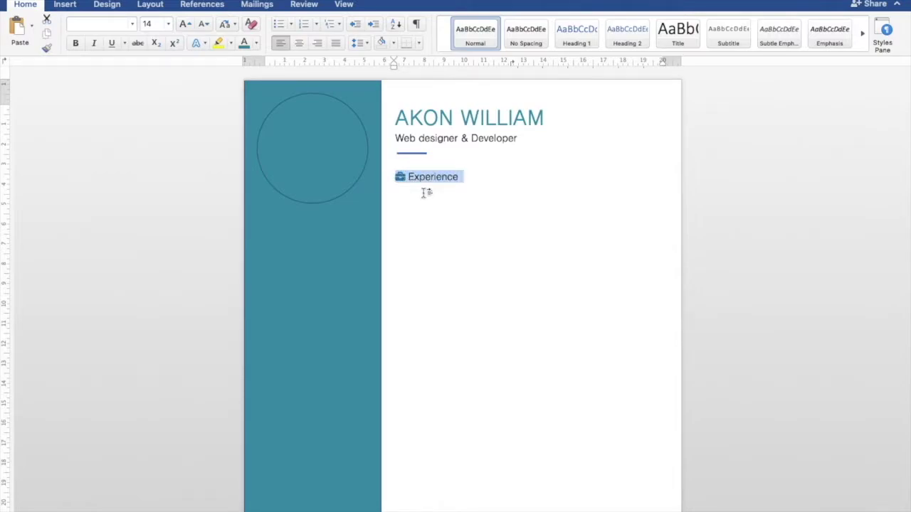
left_click(409, 43)
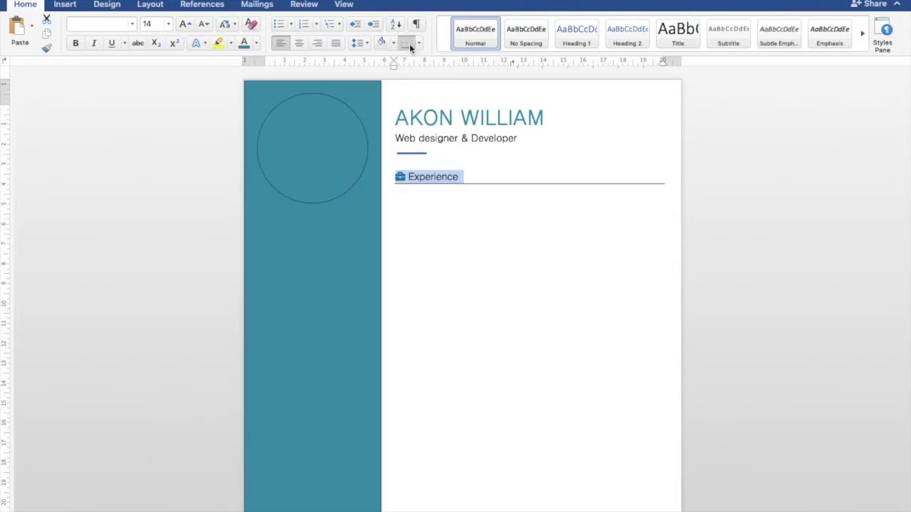
left_click(499, 251)
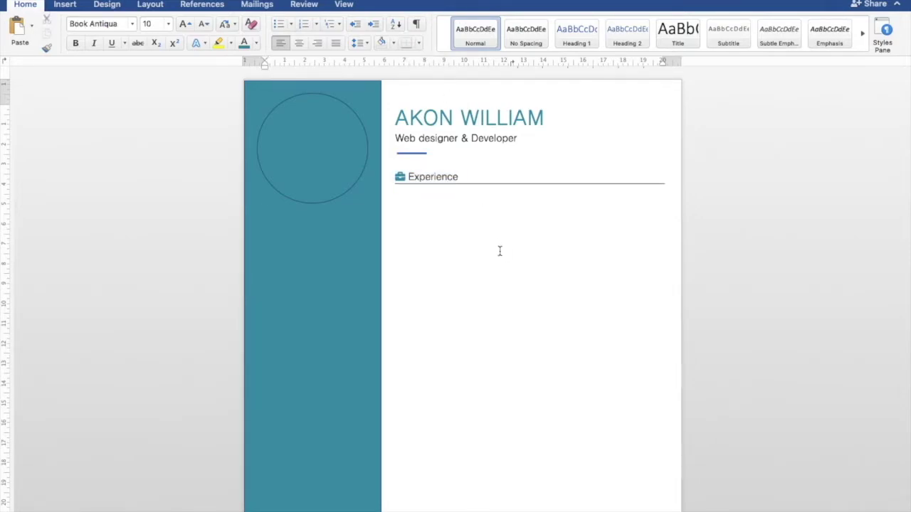
- Place a copy of the short accent line on the left end of the border under "Experience"
left_click(417, 153)
left_click_drag(414, 154, 420, 185)
left_click(417, 187)
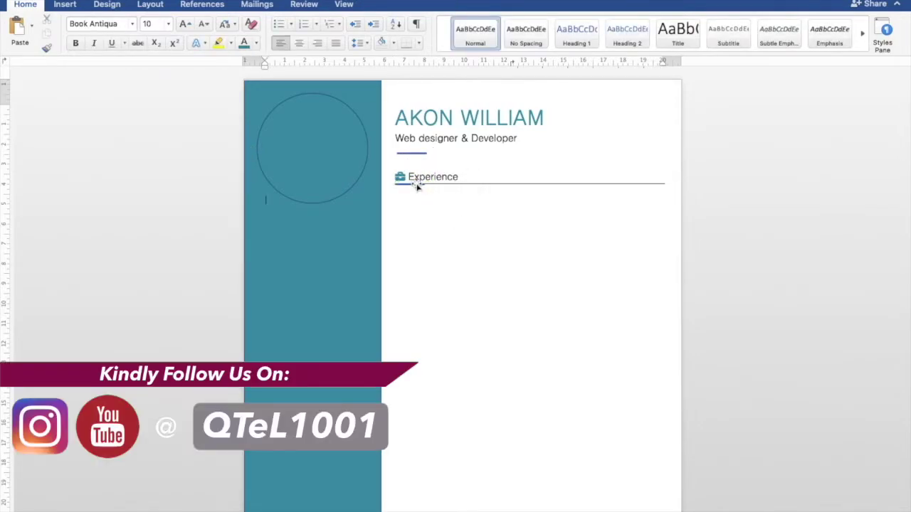
left_click(417, 186)
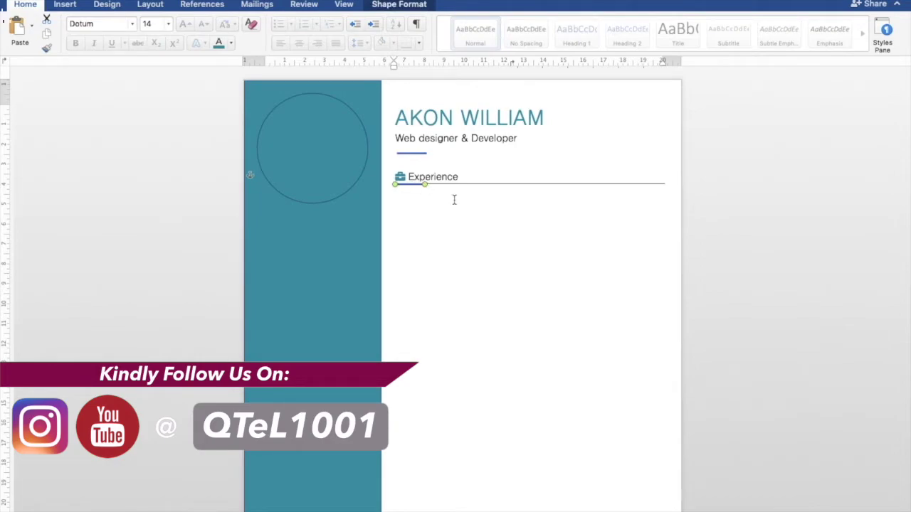
- Colour the short accent line beneath the job title teal like the name
double_click(409, 155)
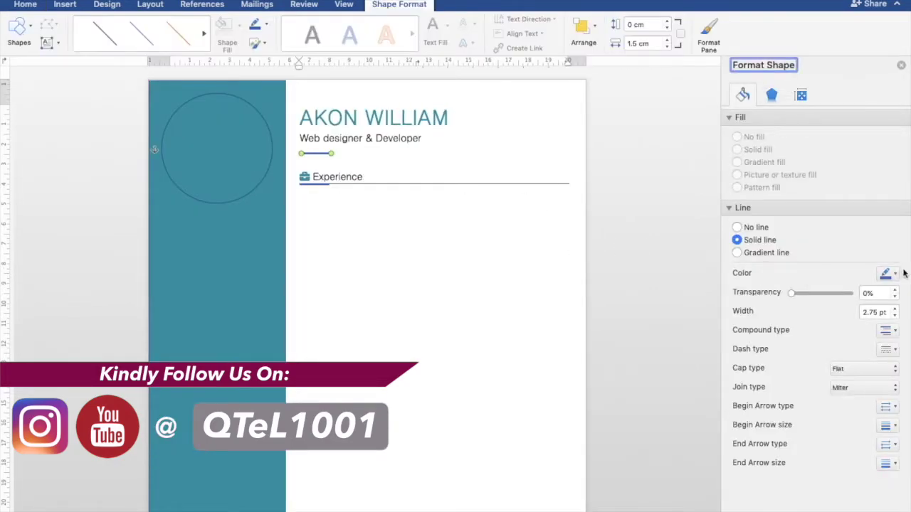
left_click(890, 274)
left_click(801, 432)
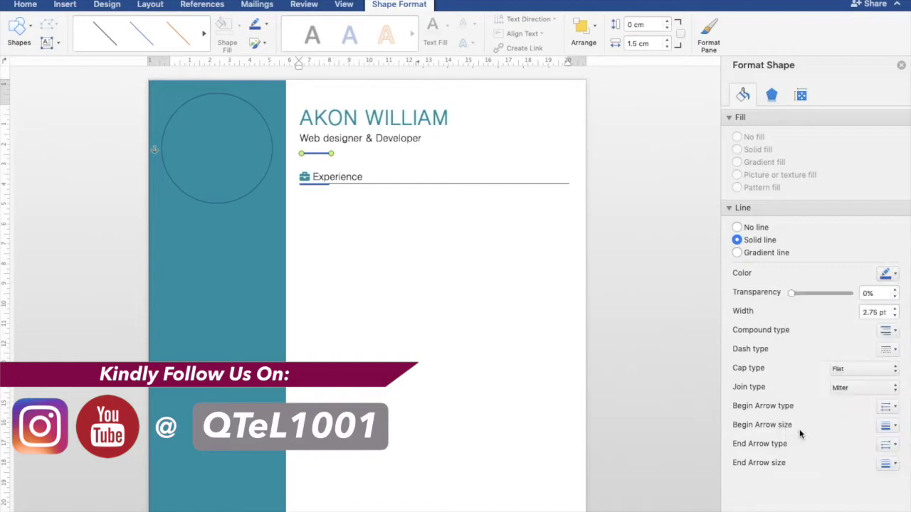
left_click(517, 394)
- Colour the short accent line under the "Experience" heading black
double_click(317, 183)
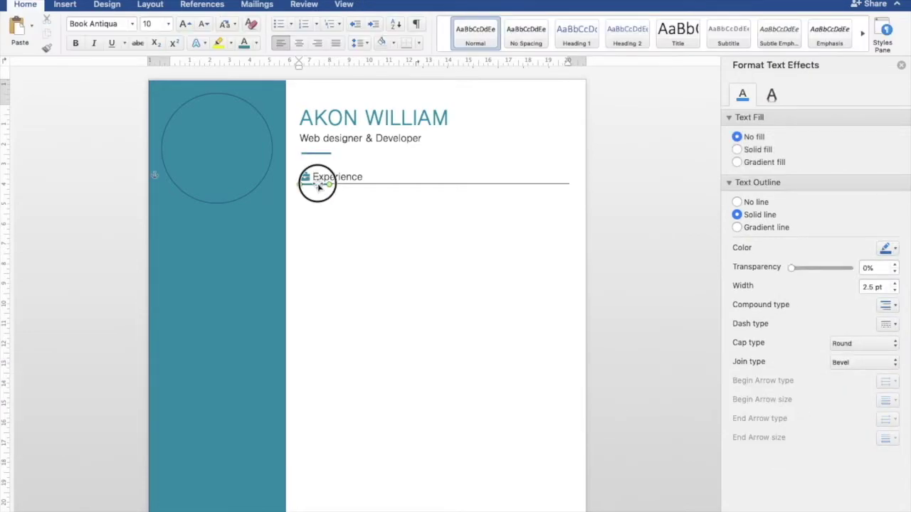
left_click(894, 276)
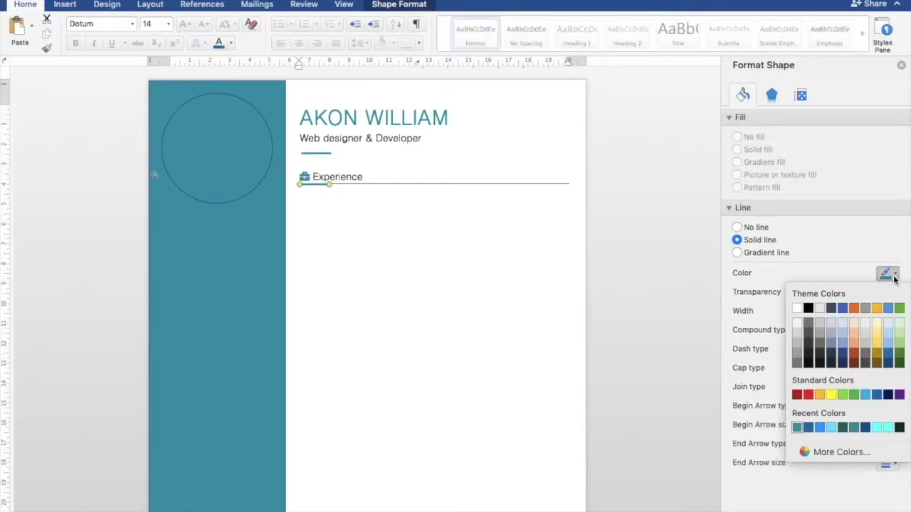
left_click(808, 307)
left_click(621, 293)
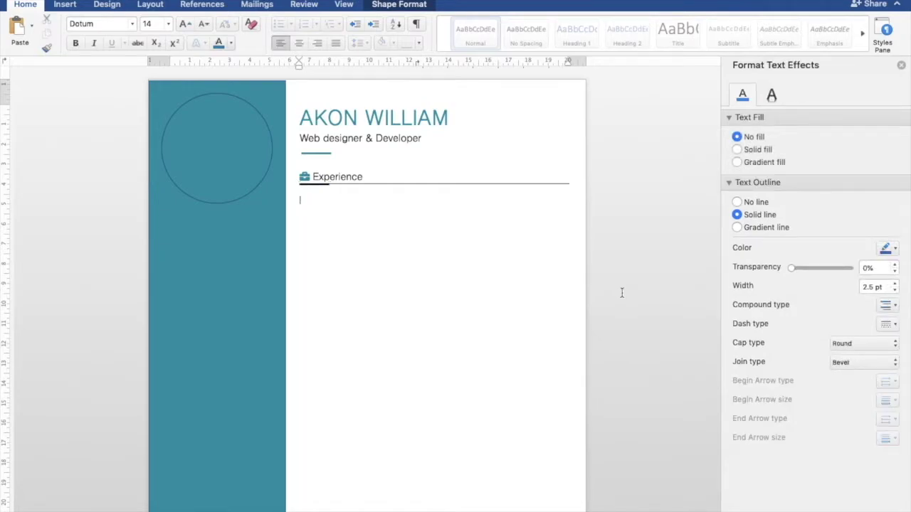
- Insert a table of three columns and three rows under "Experience" and narrow its first two columns
left_click(63, 5)
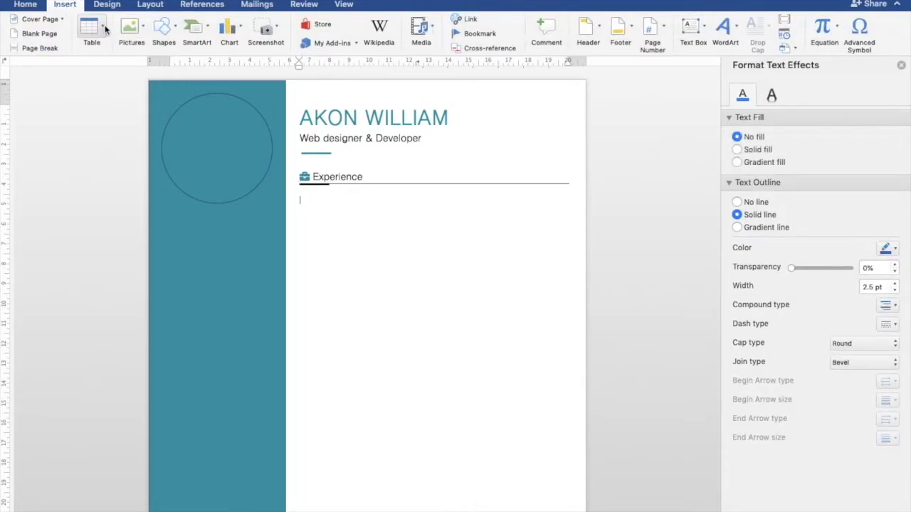
left_click(101, 26)
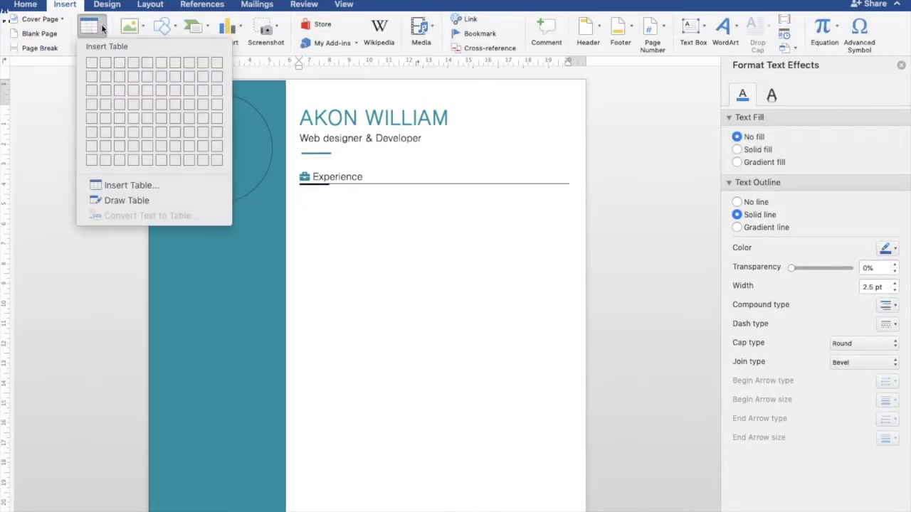
left_click(121, 93)
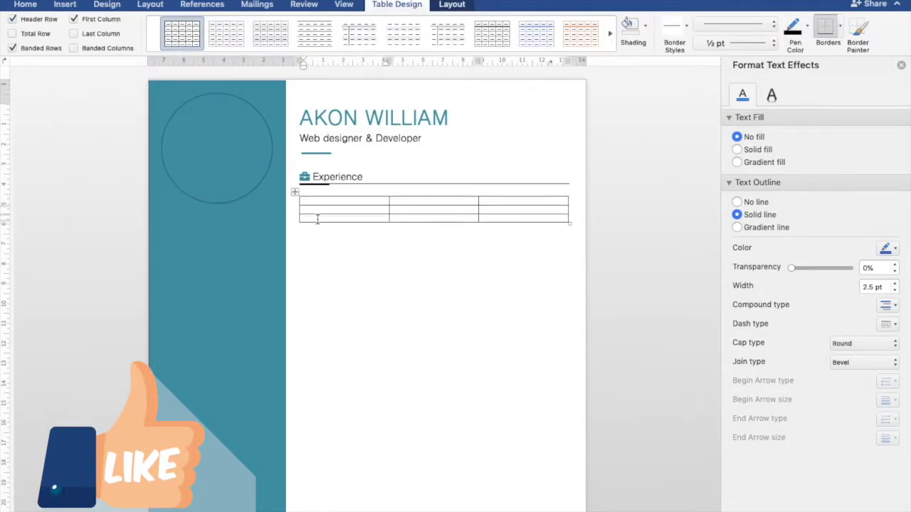
left_click_drag(388, 200, 314, 200)
left_click_drag(480, 200, 354, 201)
- Fill the first row with "2018 – 2019" and an entry of "Web Designer", "Lorem Ipsum Company" and bulleted Lorem Ipsum text
left_click(331, 202)
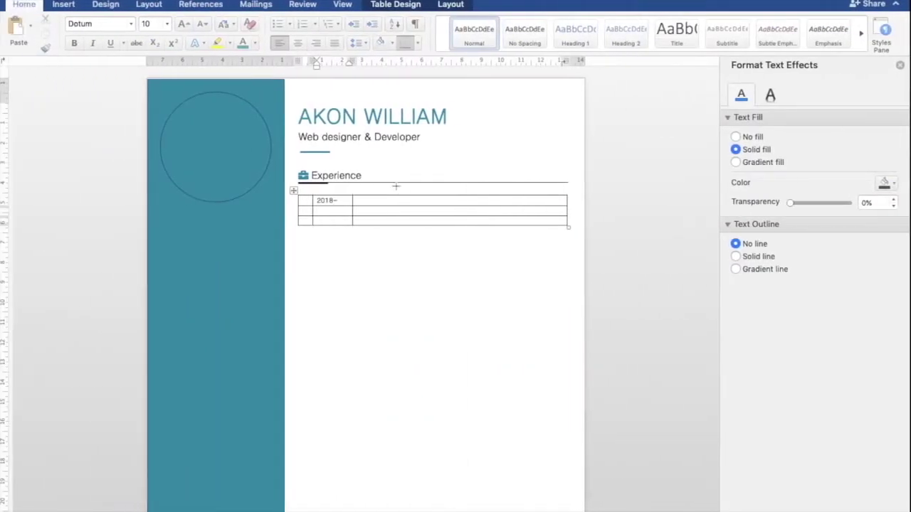
type("2019")
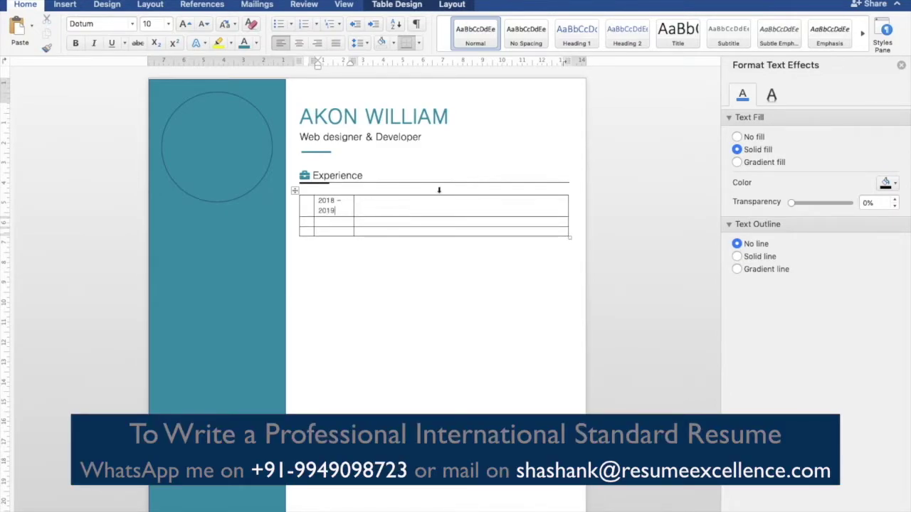
left_click(392, 201)
type("Web Designer Lorem Ipsum Company Lorem Ipsum is simply dummy text of the printing and typesetting industry. Lorem Ipsum is simply dummy text of the printing and typesetting industry. Lorem Ipsum is simply dummy text of the printing and typesetting industry. Lorem Ipsum is simply dummy text of the printing and typesetting industry. Lorem Ipsum is simply dummy text of the printing and typesetting industry.")
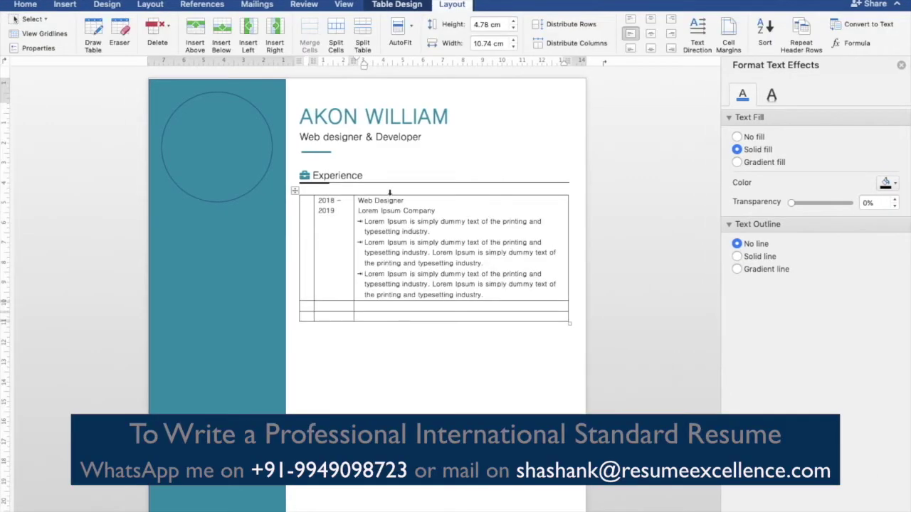
- Format the "Web Designer" job title in the first row as 12 pt bold
left_click_drag(389, 201, 358, 201)
left_click(25, 5)
left_click(183, 24)
left_click(184, 24)
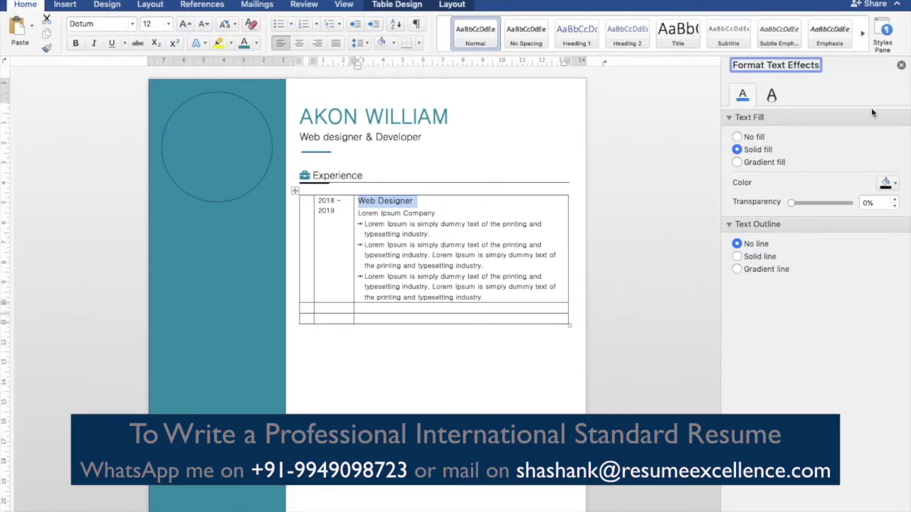
left_click(901, 63)
scroll(696, 338, "up", 5)
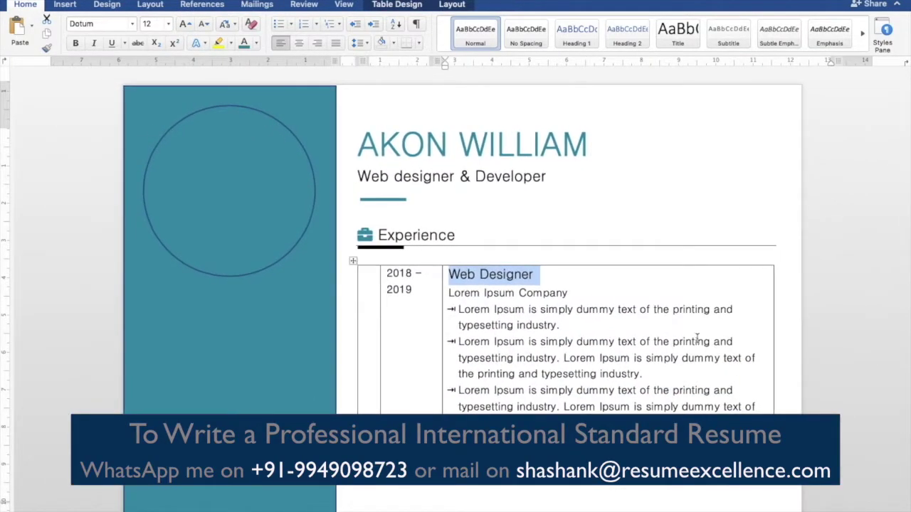
scroll(697, 338, "down", 3)
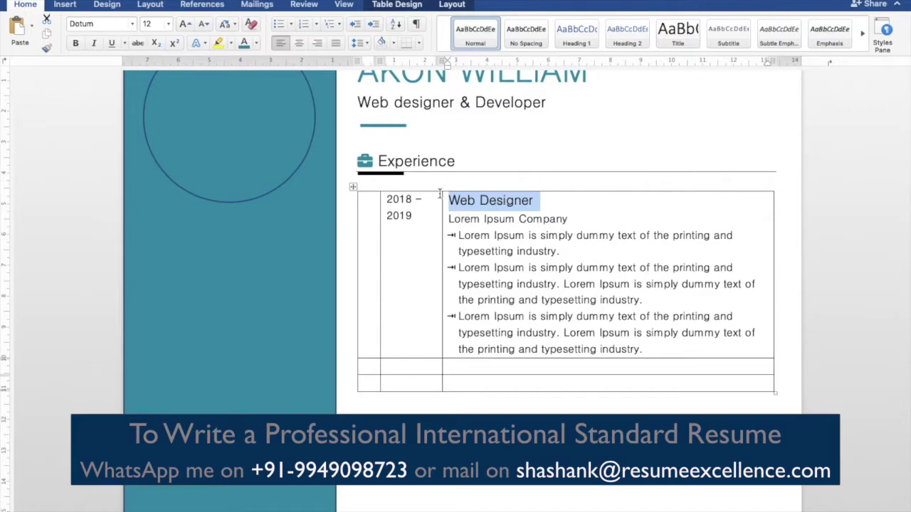
left_click(76, 44)
- Make "Lorem Ipsum Company" italic and slightly enlarge its font size
left_click_drag(448, 219, 570, 219)
left_click(93, 45)
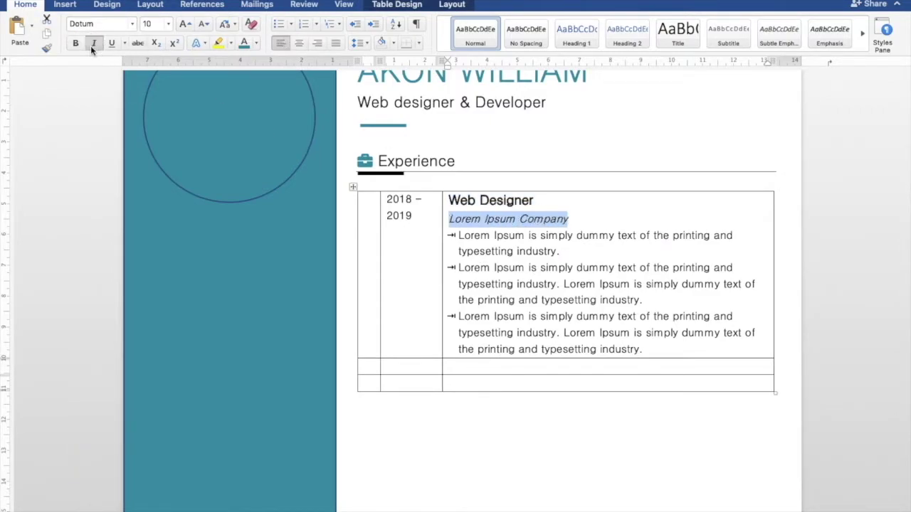
left_click(183, 24)
left_click(456, 200)
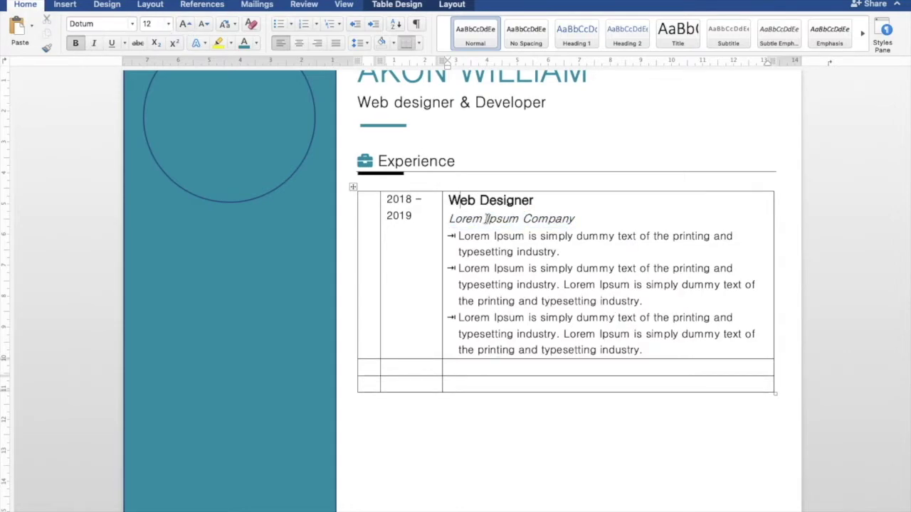
left_click_drag(449, 218, 573, 218)
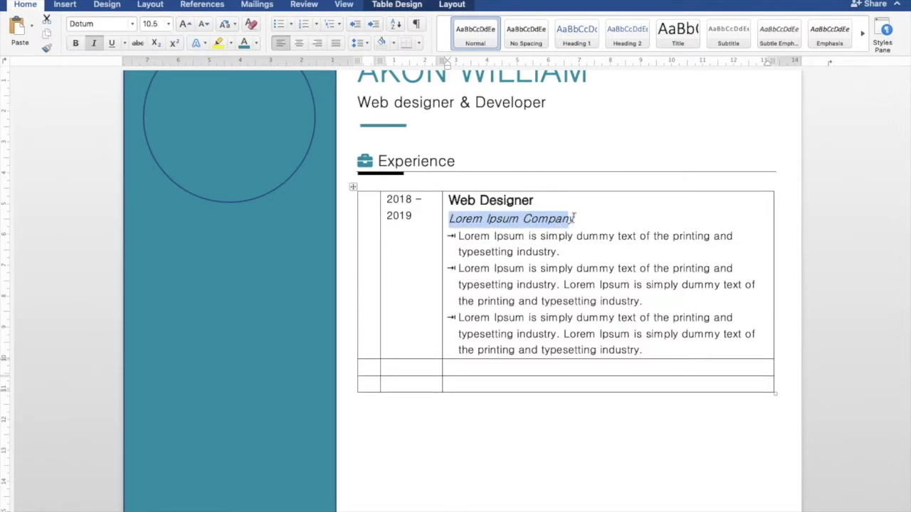
left_click(183, 24)
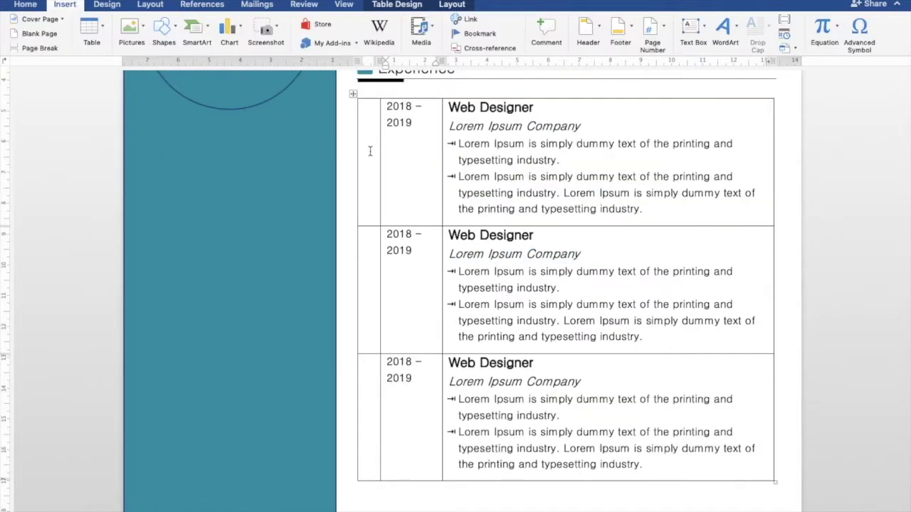
- Merge the three cells of the table's narrow first column into one
left_click_drag(370, 148, 370, 367)
right_click(368, 289)
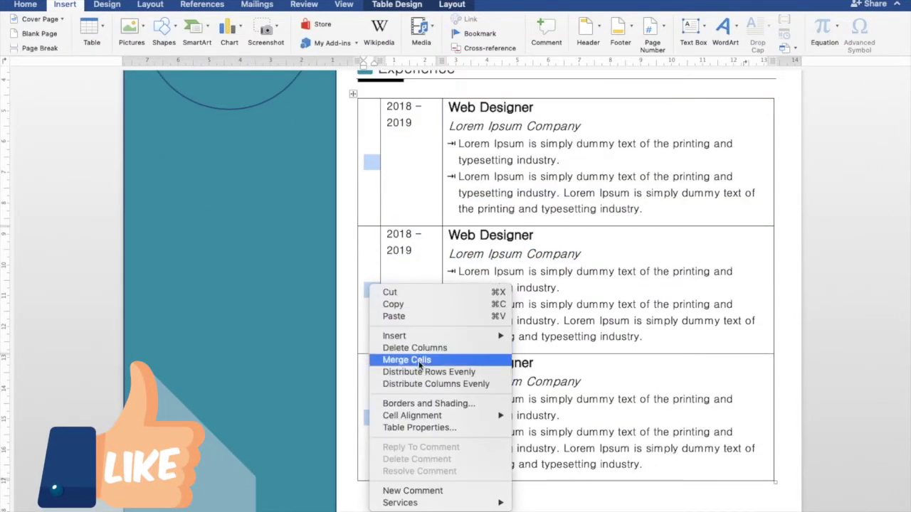
left_click(399, 354)
- Draw a vertical line about 11.86 cm long down the merged first column
left_click(404, 275)
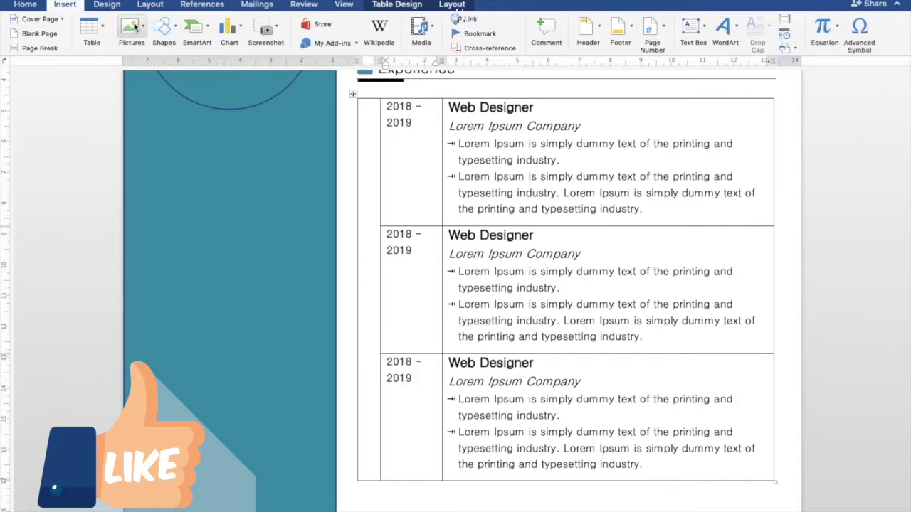
left_click(176, 34)
left_click(180, 67)
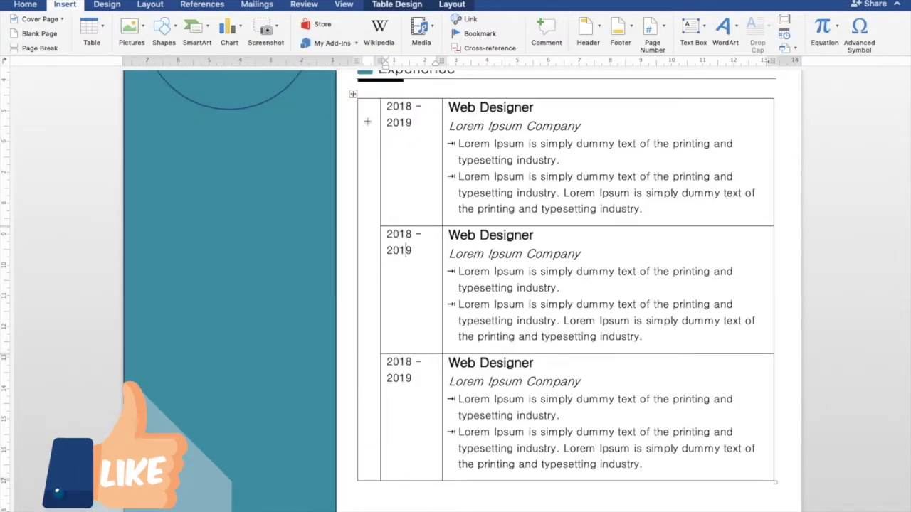
left_click_drag(368, 111, 370, 474)
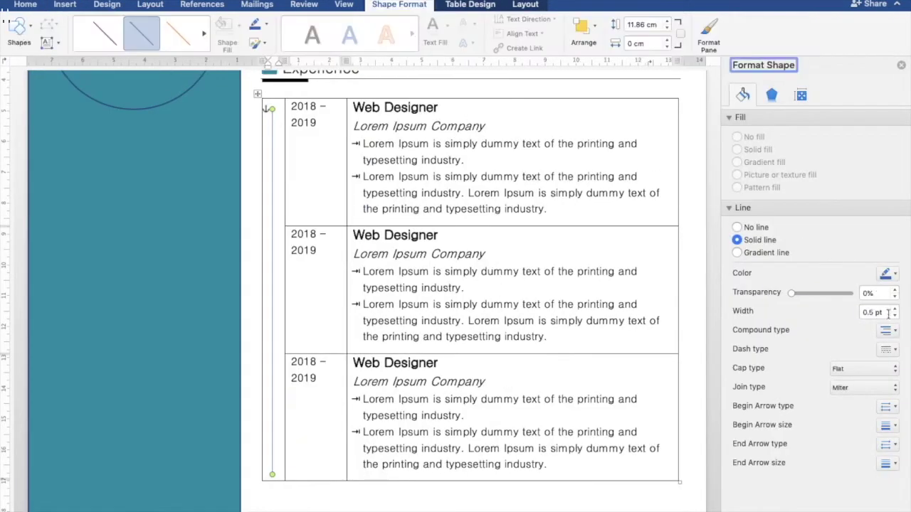
- Set the vertical timeline line's width to 1 pt and colour it teal
left_click(895, 308)
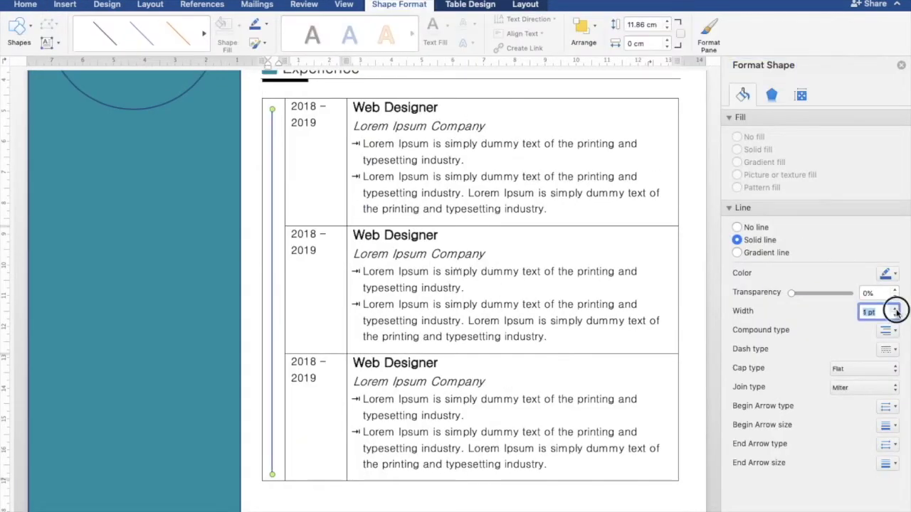
left_click(894, 275)
left_click(808, 430)
left_click(895, 274)
left_click(813, 430)
left_click(413, 495)
- Draw a circle about 0.2 by 0.23 cm near the timeline's upper end and colour its outline teal
left_click(65, 5)
left_click(171, 32)
left_click(251, 69)
left_click_drag(274, 99, 278, 119)
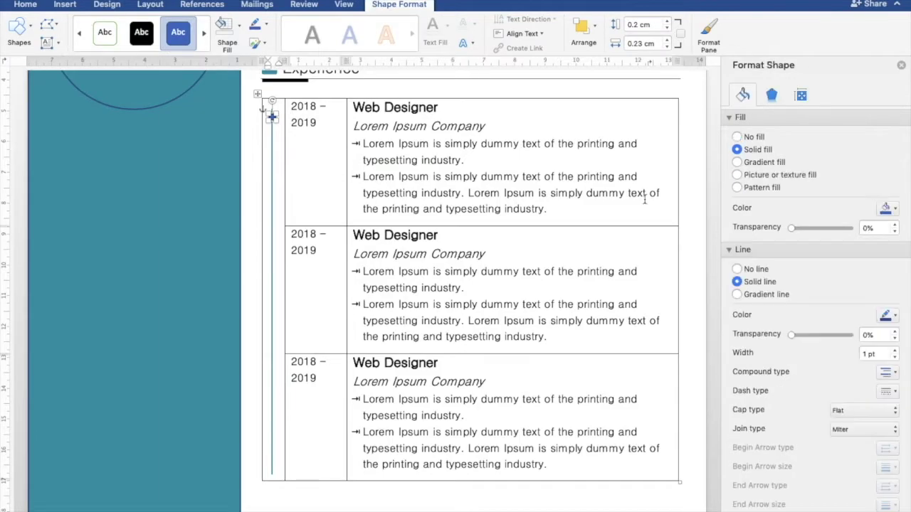
left_click(892, 317)
left_click(799, 472)
left_click(338, 198)
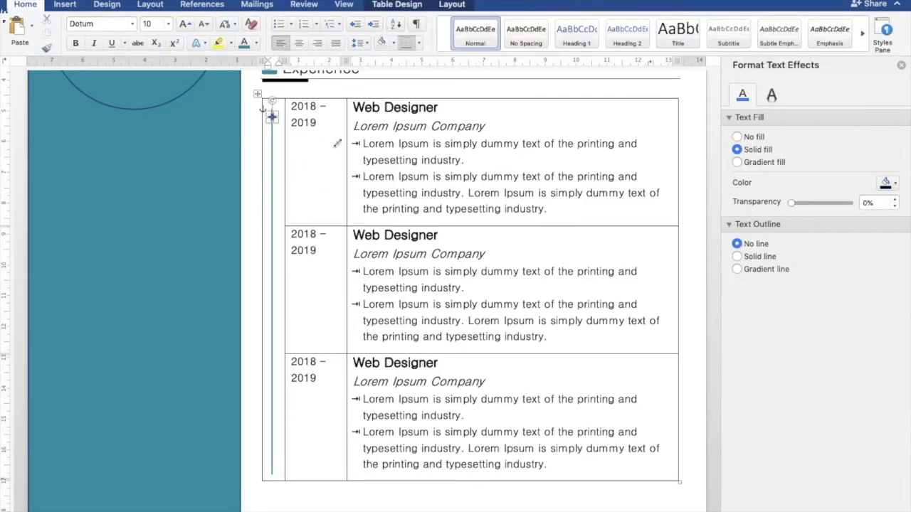
- Nudge the dot level with the first date and place copies on the timeline beside the second and third entries
key("Left")
key("Up")
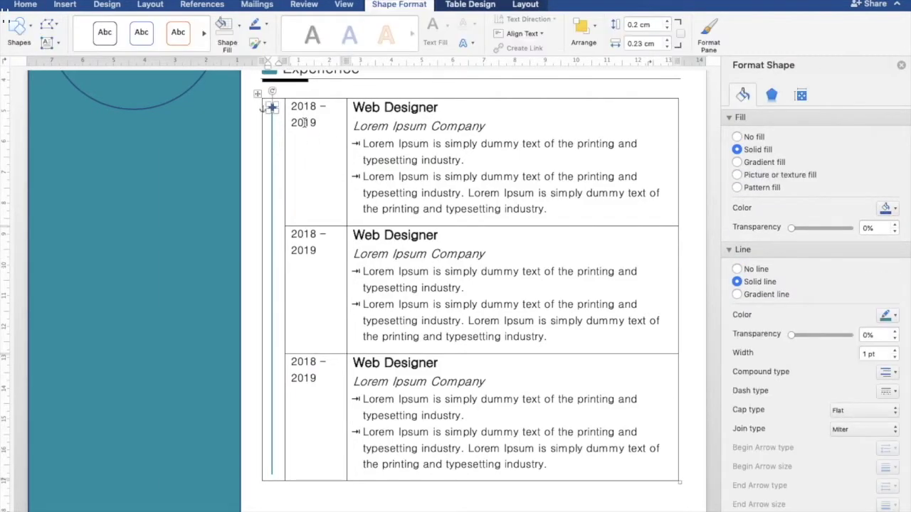
key("Down")
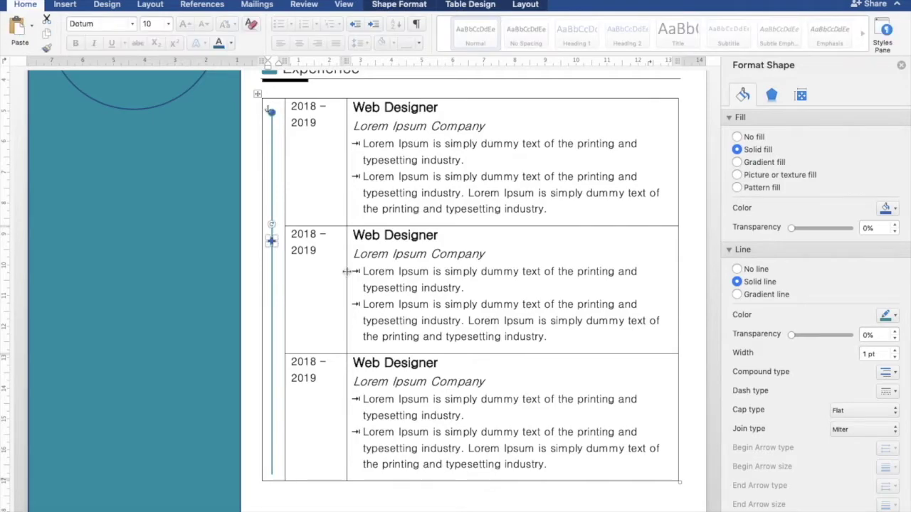
left_click(324, 280)
left_click(271, 240)
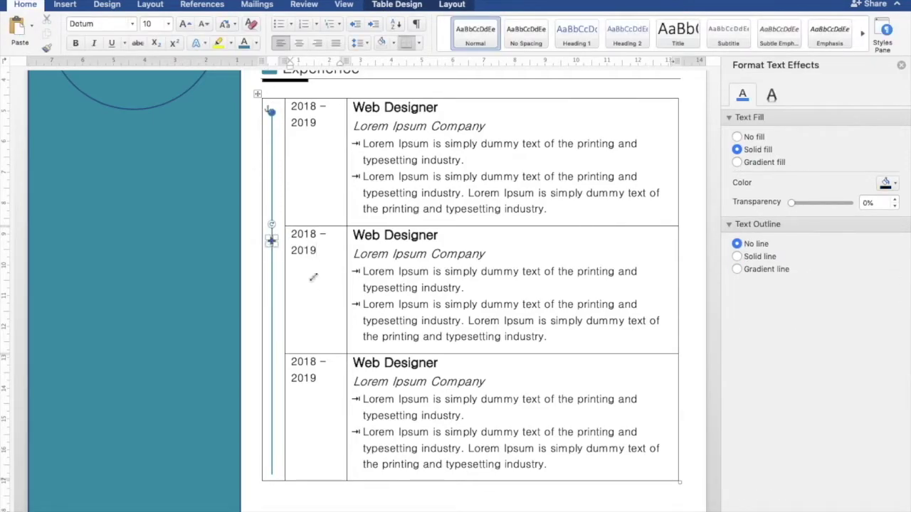
key("super+v")
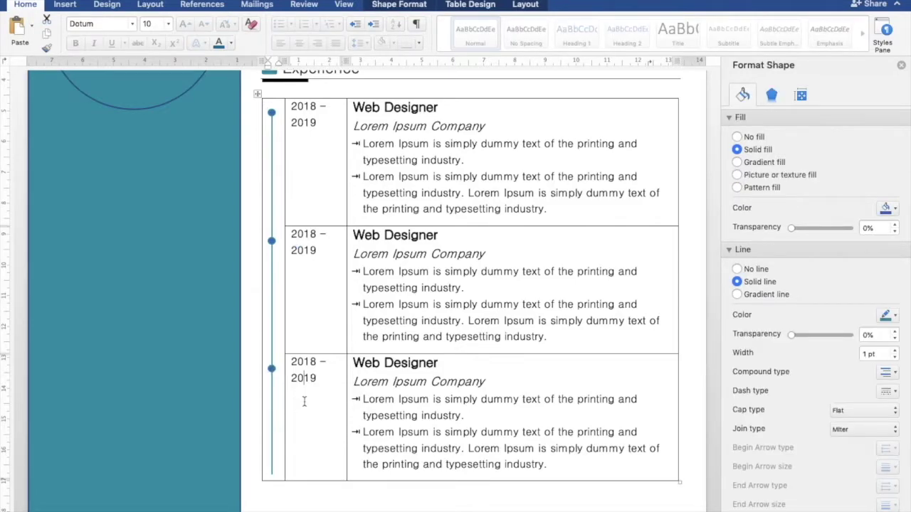
- Remove all borders from the experience table
left_click(257, 92)
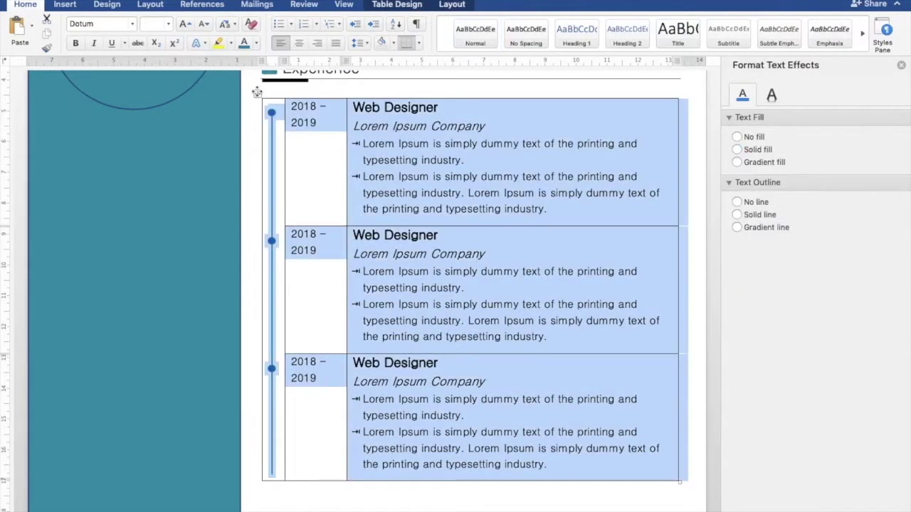
left_click(396, 5)
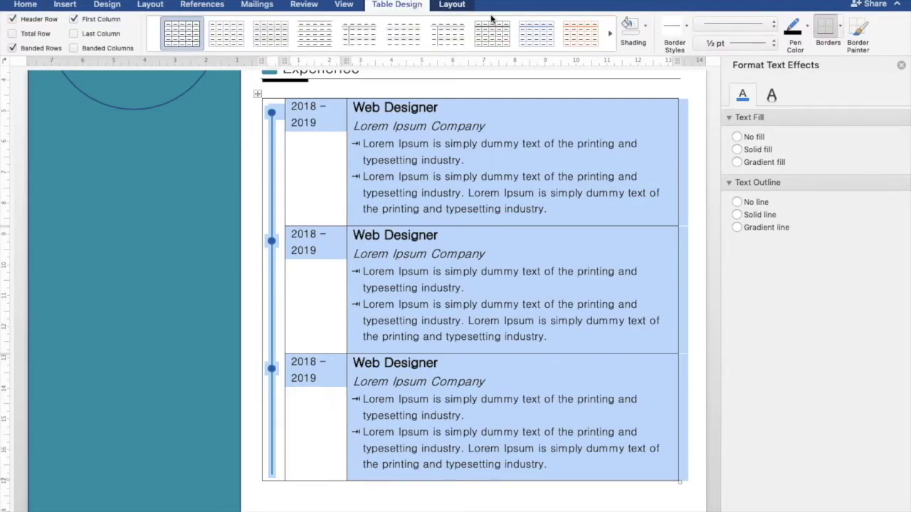
left_click(841, 30)
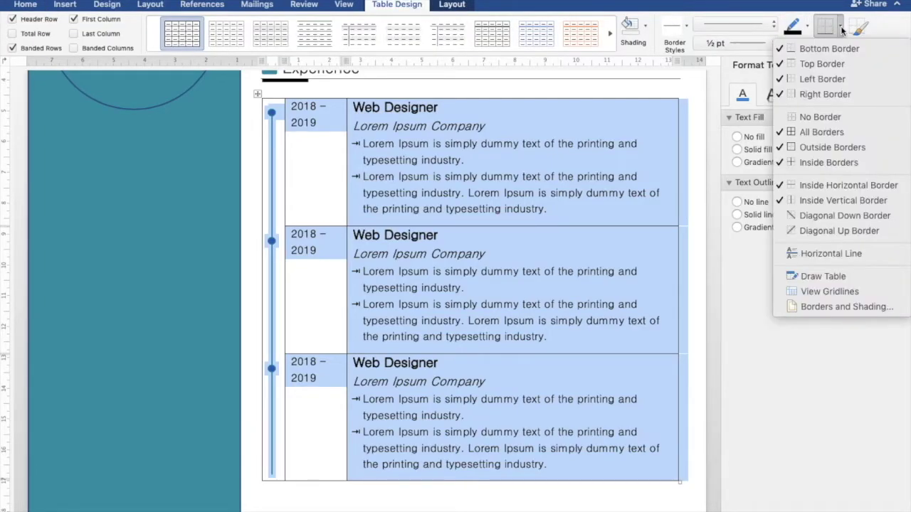
left_click(803, 118)
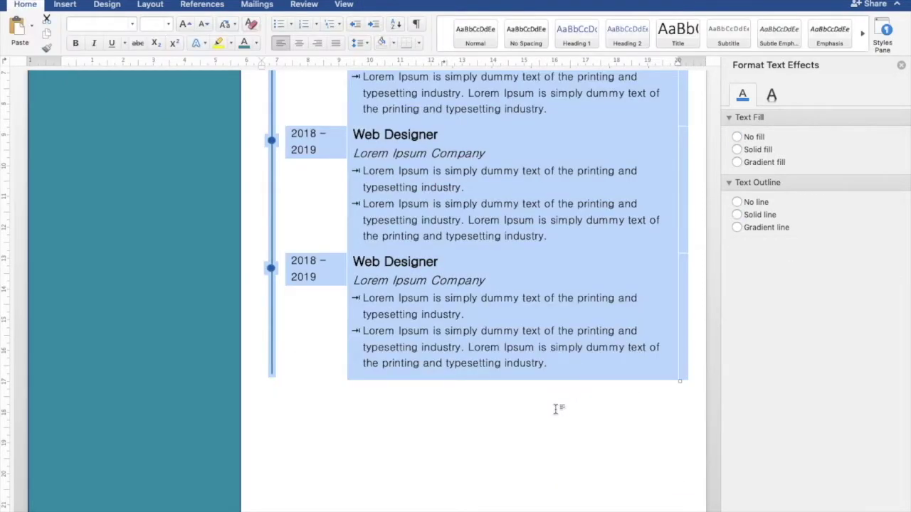
- Rename the copied Experience heading above the second timeline table to Education
left_click(589, 440)
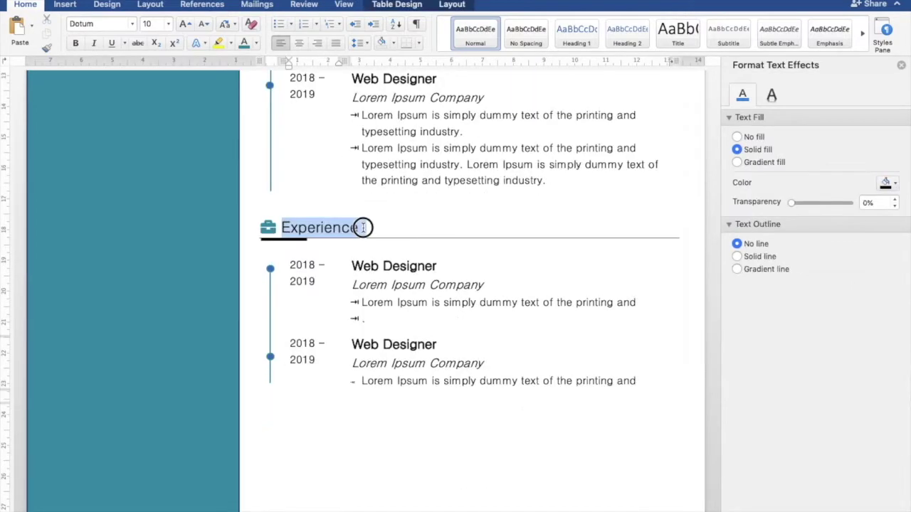
left_click_drag(361, 226, 358, 229)
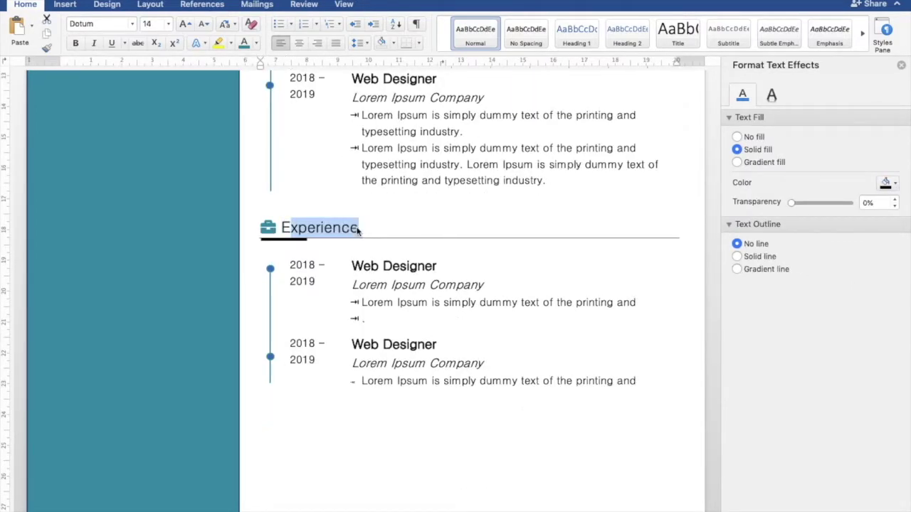
type("ducation")
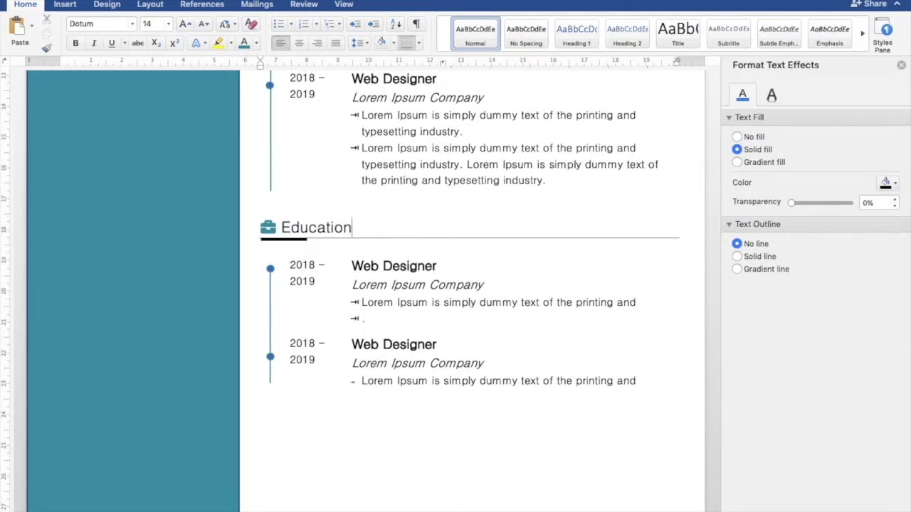
- Look up the graduation cap icon on the Font Awesome cheatsheet and paste it in place of the briefcase beside Education
scroll(470, 291, "up", 5)
scroll(469, 292, "down", 3)
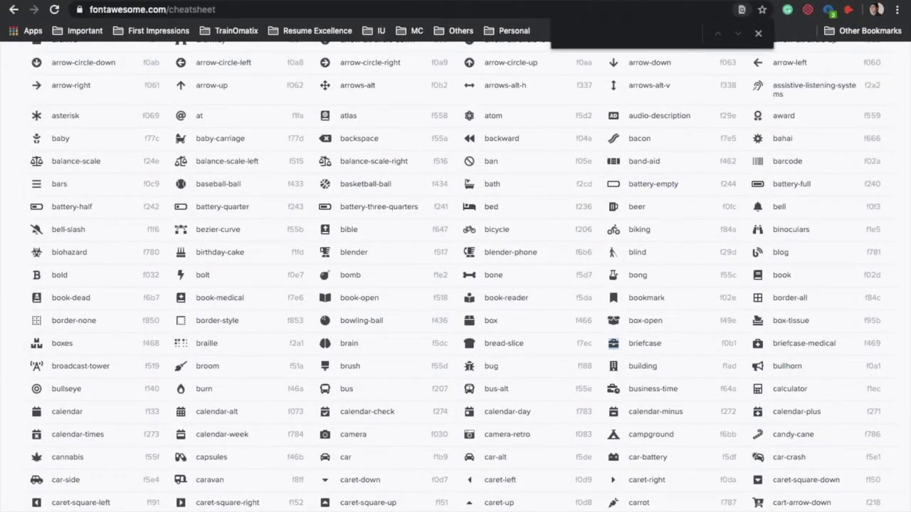
type("graduatio")
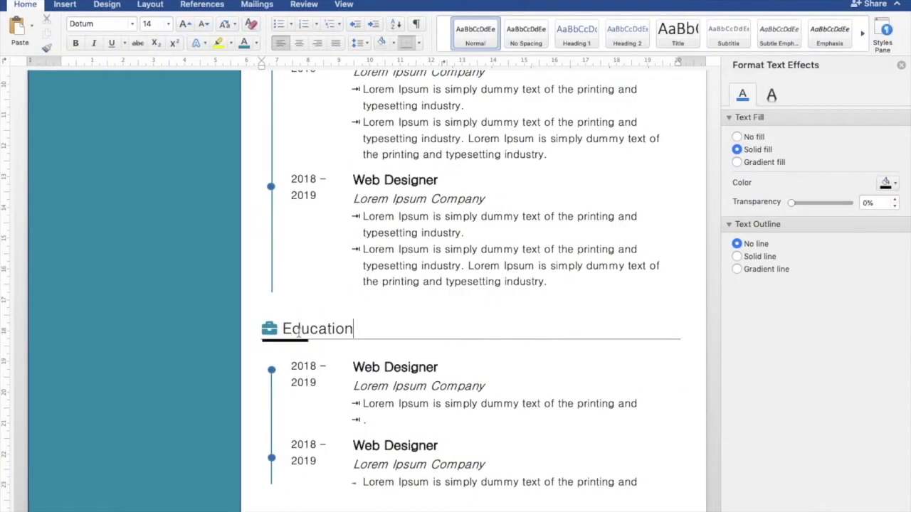
left_click(292, 331)
key("BackSpace")
key("super+v")
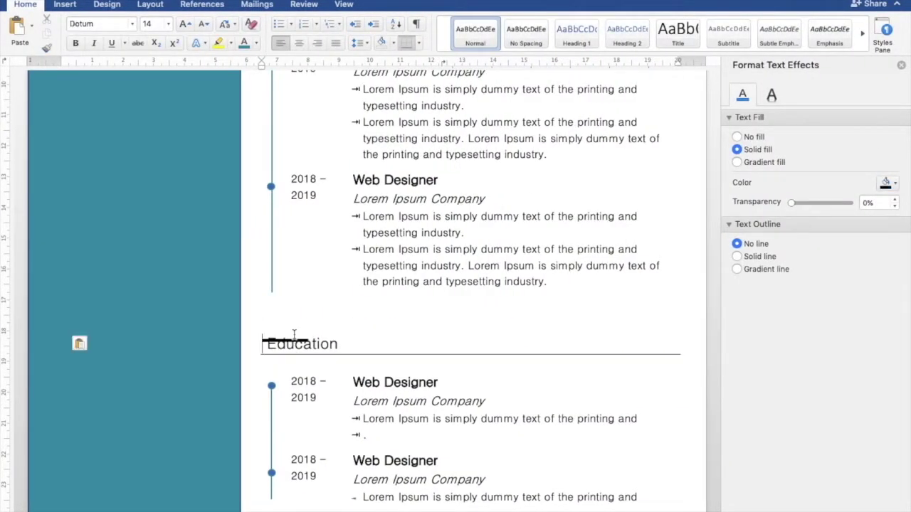
left_click(83, 344)
left_click(103, 383)
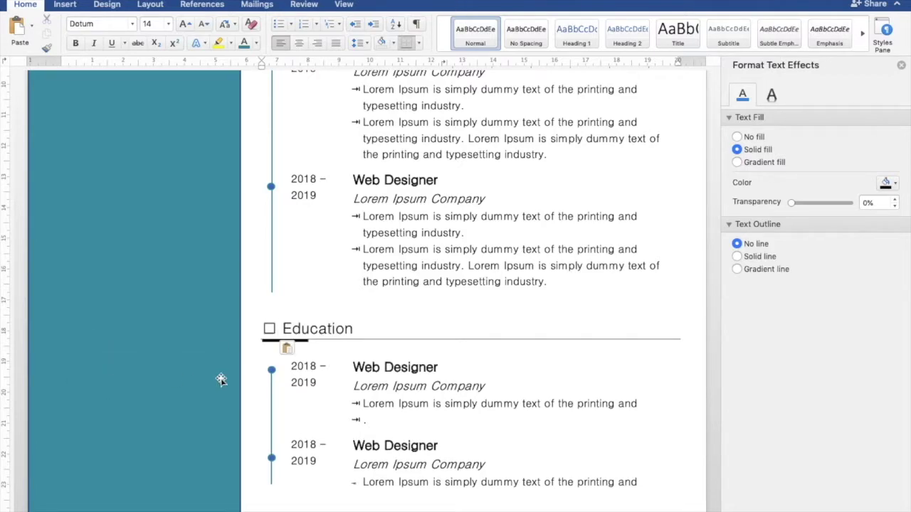
- Set the pasted icon's font to Font Awesome 5 Free Solid and colour it teal
left_click(133, 23)
mouse_move(143, 122)
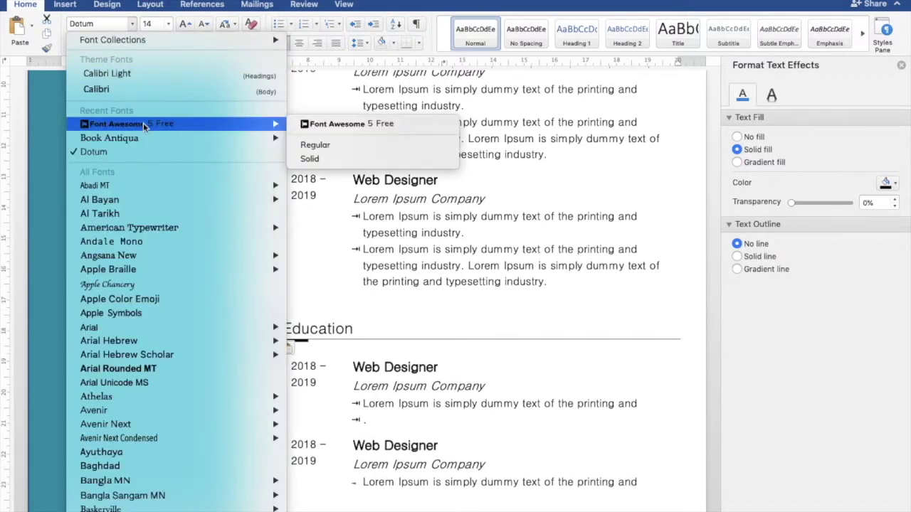
left_click(306, 156)
scroll(305, 154, "down", 1)
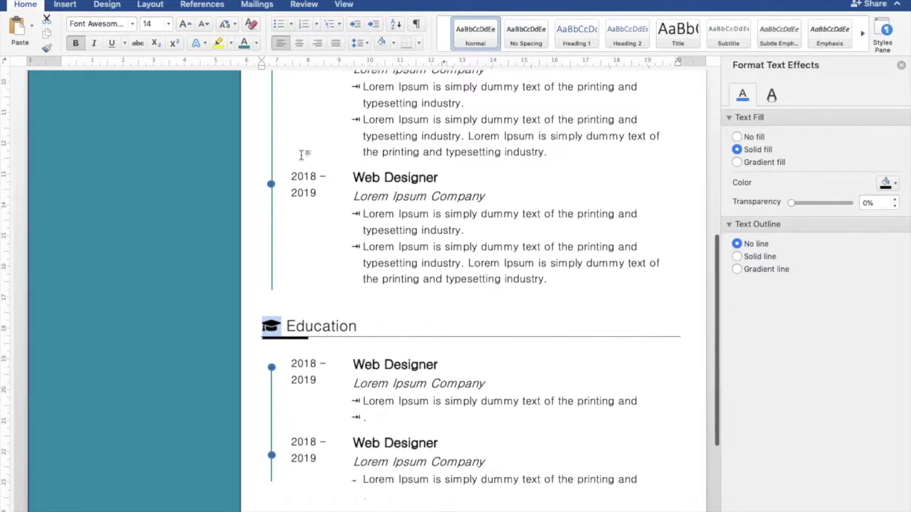
left_click(244, 43)
- Retitle the first education entry "Lorem Ipsum University" and delete its leftover second bullet
scroll(360, 315, "down", 3)
left_click(358, 254)
left_click_drag(355, 251, 447, 249)
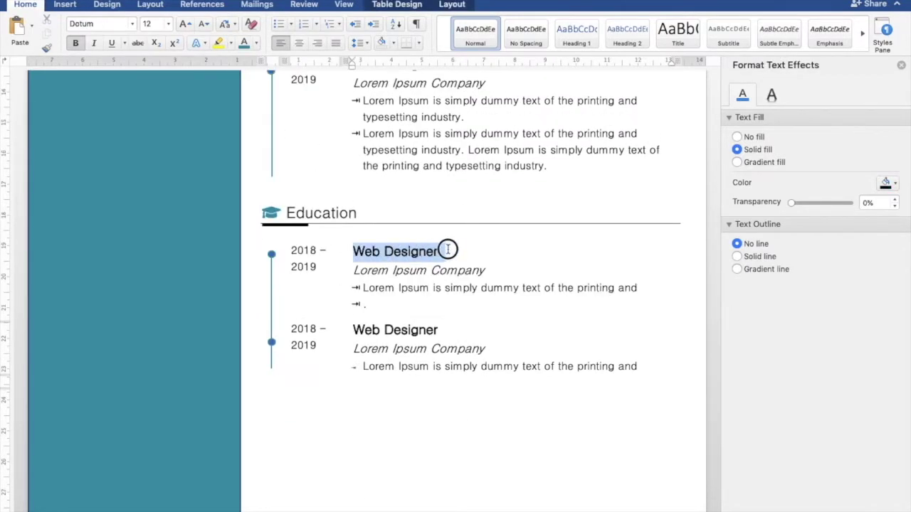
type("Loren")
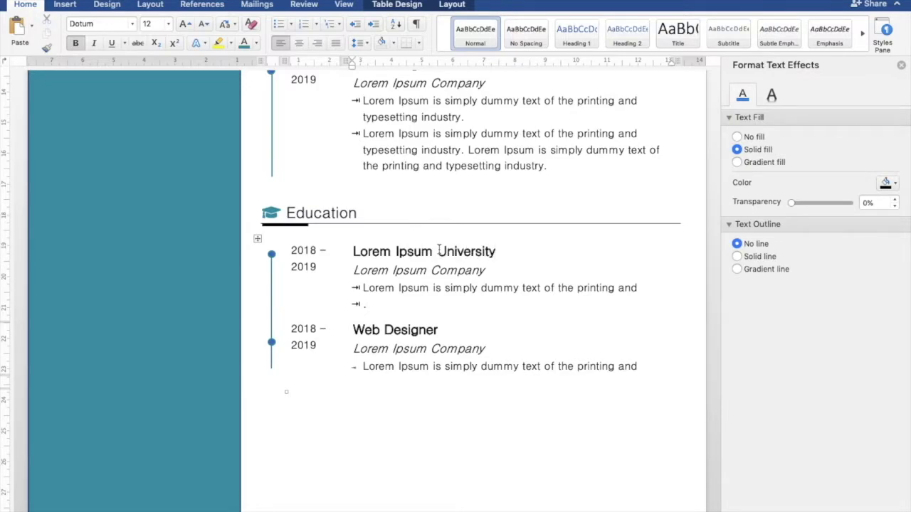
left_click(376, 295)
key("BackSpace")
key("BackSpace")
- Change the line under Lorem Ipsum University to "Lorem Ipsum Degree"
scroll(371, 304, "down", 2)
left_click_drag(486, 214, 436, 218)
type("C")
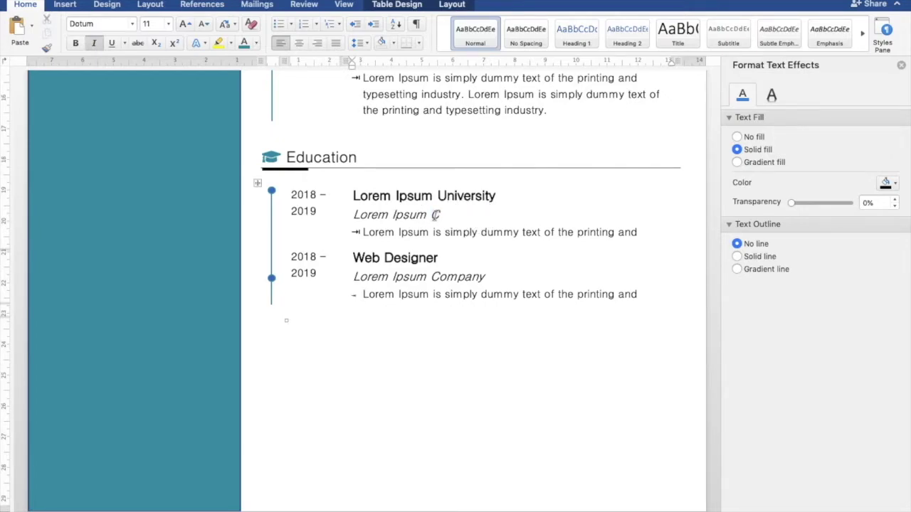
type("egree")
- Copy the Education heading with its icon and underline below the education table and rename the copy "Skills"
scroll(433, 215, "up", 2)
triple_click(303, 203)
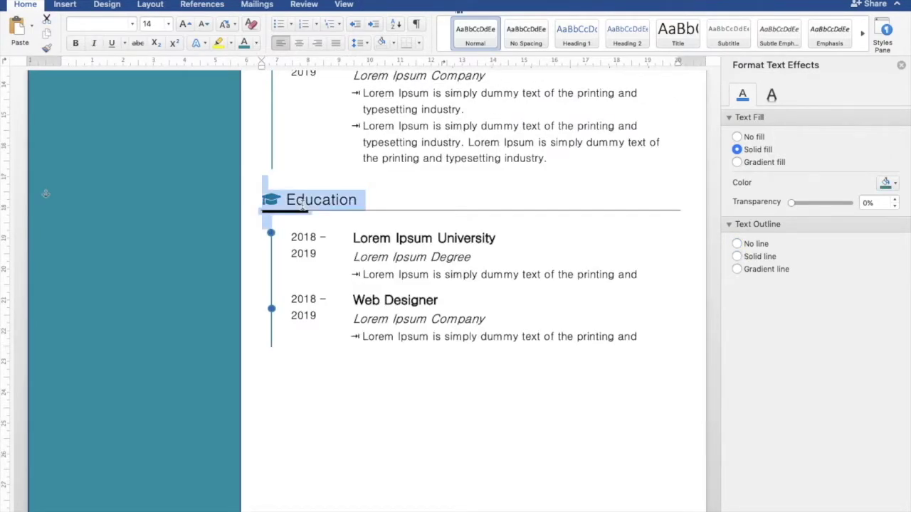
key("cmd+c")
left_click(309, 375)
key("cmd+v")
left_click_drag(288, 385, 360, 385)
type("Sk")
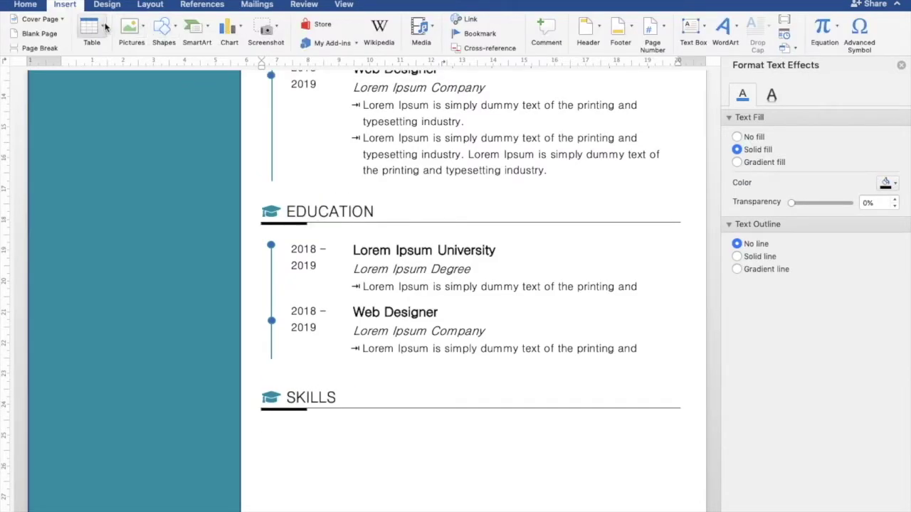
- Insert a two-column table under the Skills heading and title its columns "Professional Skills" and "Personal Skills"
left_click(104, 26)
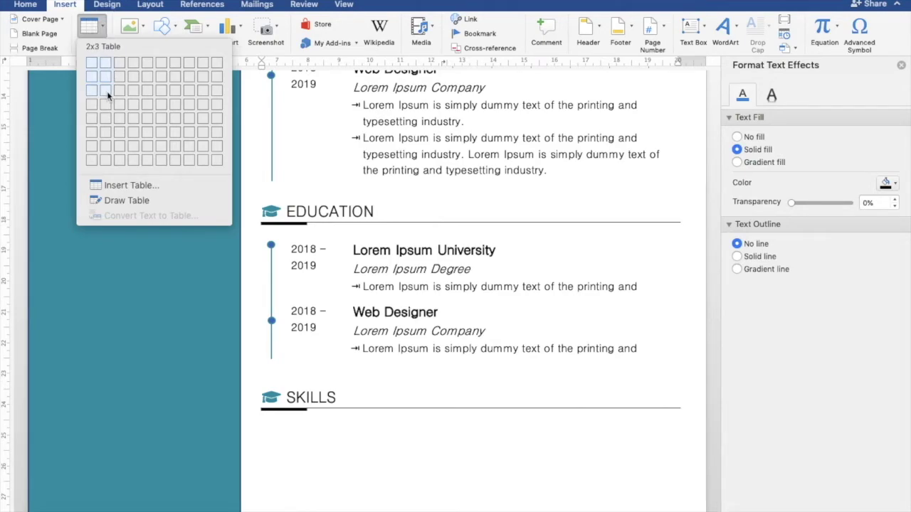
left_click(104, 65)
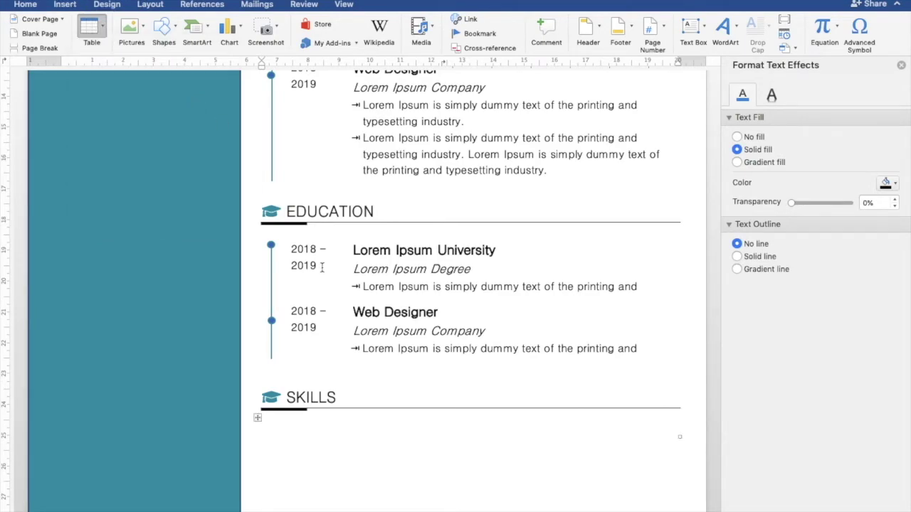
type("Professional Skills")
left_click(531, 369)
type("Personal Skills")
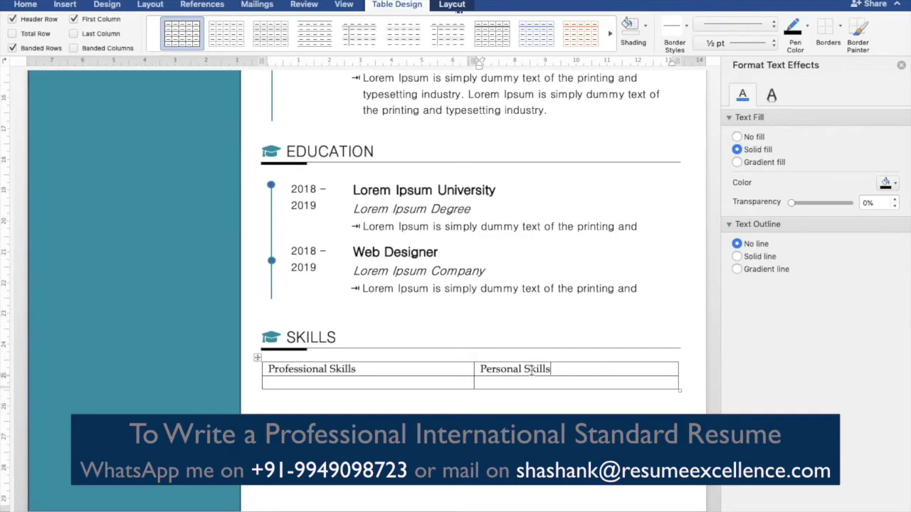
- Add hollow-circle bullets to the Professional Skills and Personal Skills titles and tighten their indents
left_click_drag(270, 370, 357, 370)
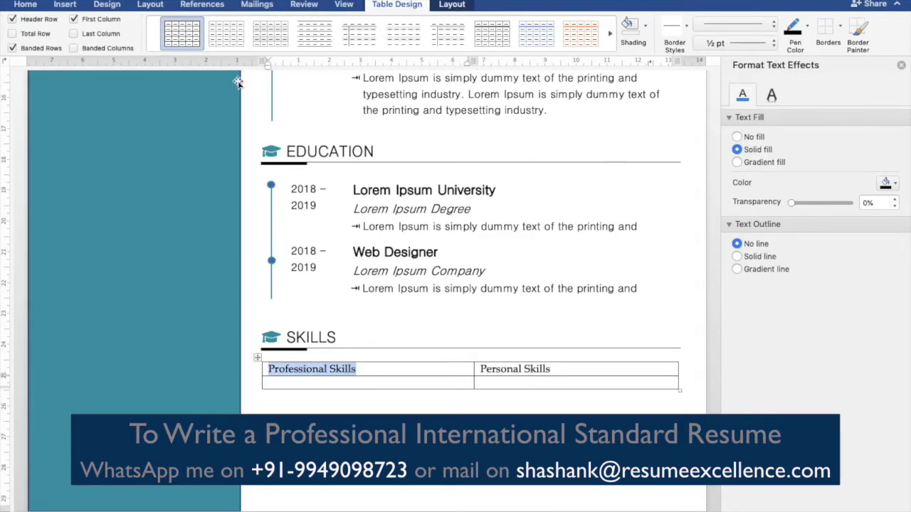
left_click(16, 5)
left_click(292, 24)
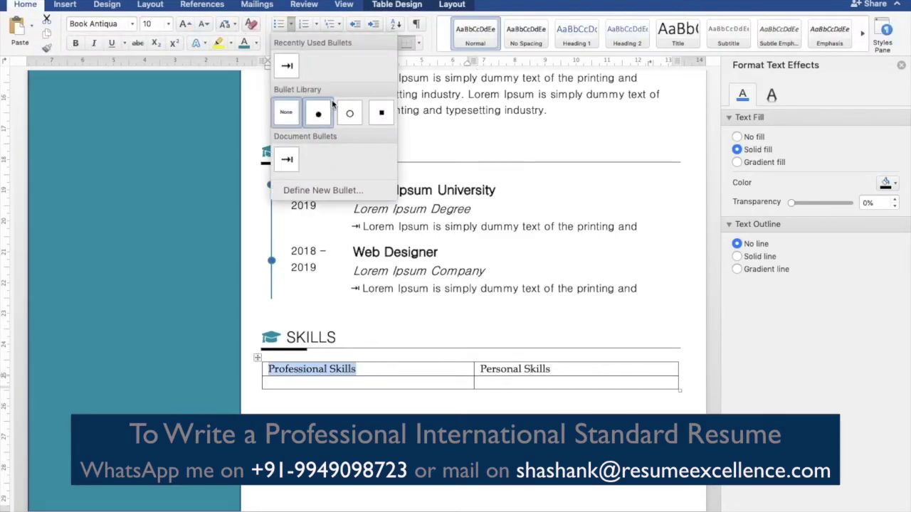
left_click(343, 106)
left_click_drag(306, 66, 284, 65)
left_click(487, 369)
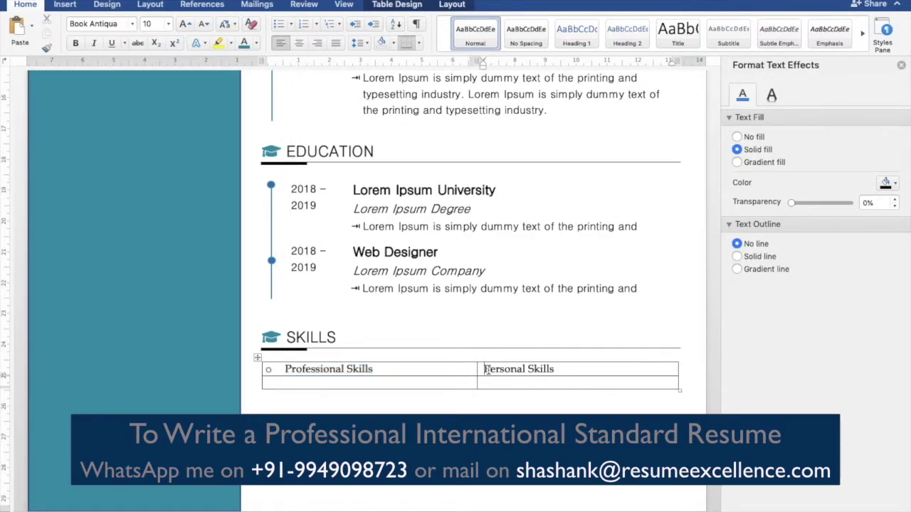
left_click(282, 23)
left_click_drag(515, 62, 500, 61)
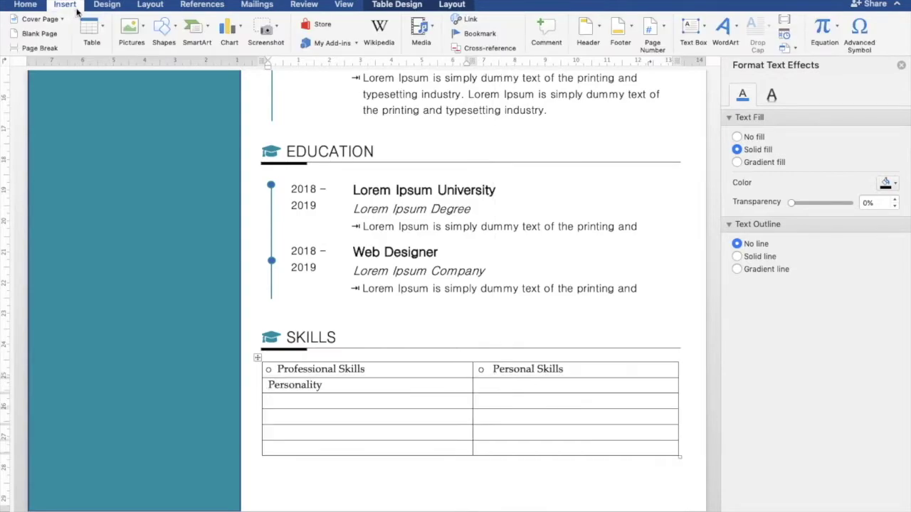
- Draw a thin bar of two adjoining rectangles beside Personality, about 0.25 cm high with a shorter end piece about 1.15 cm wide
left_click(171, 33)
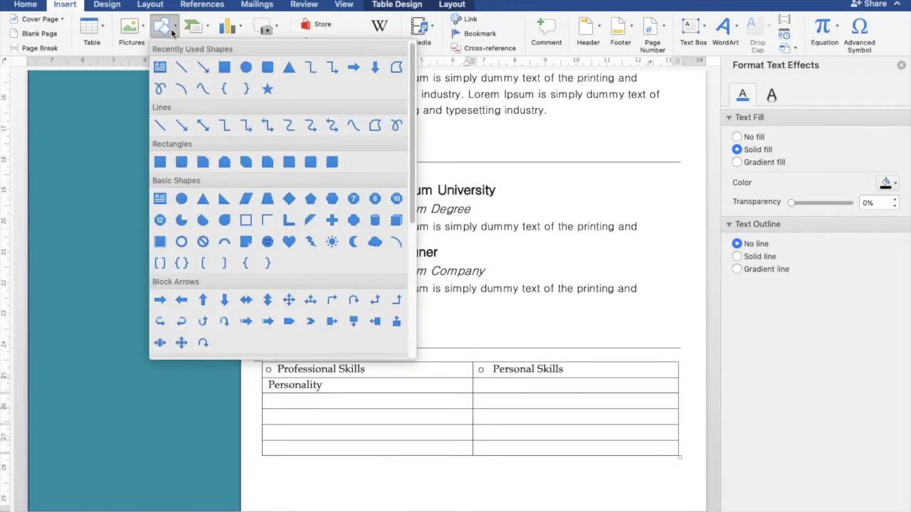
left_click(225, 66)
mouse_move(331, 384)
left_mouse_down()
mouse_move(415, 394)
mouse_move(316, 385)
mouse_move(423, 368)
mouse_move(448, 376)
mouse_move(458, 394)
mouse_move(434, 388)
left_mouse_up()
- Fill the longer rectangle of the Personality bar with teal and the shorter one with grey
left_click(386, 389)
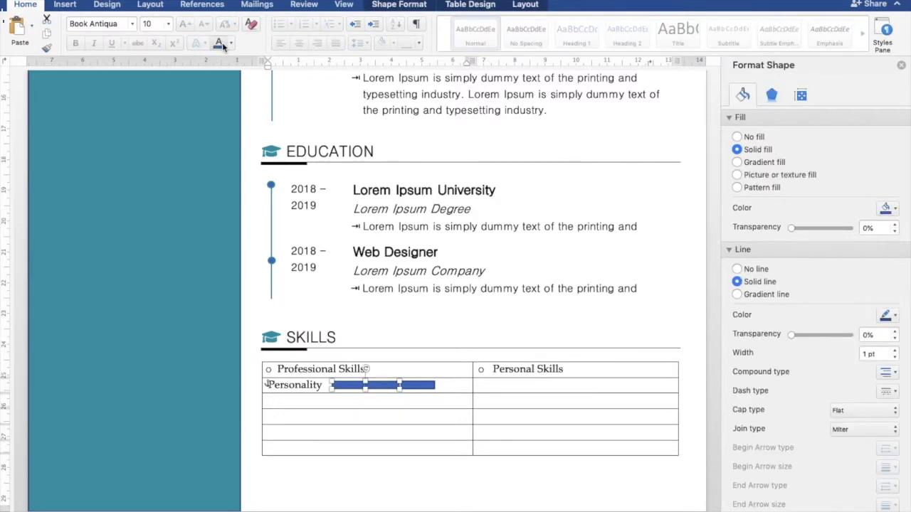
left_click(386, 4)
left_click(238, 24)
left_click(220, 205)
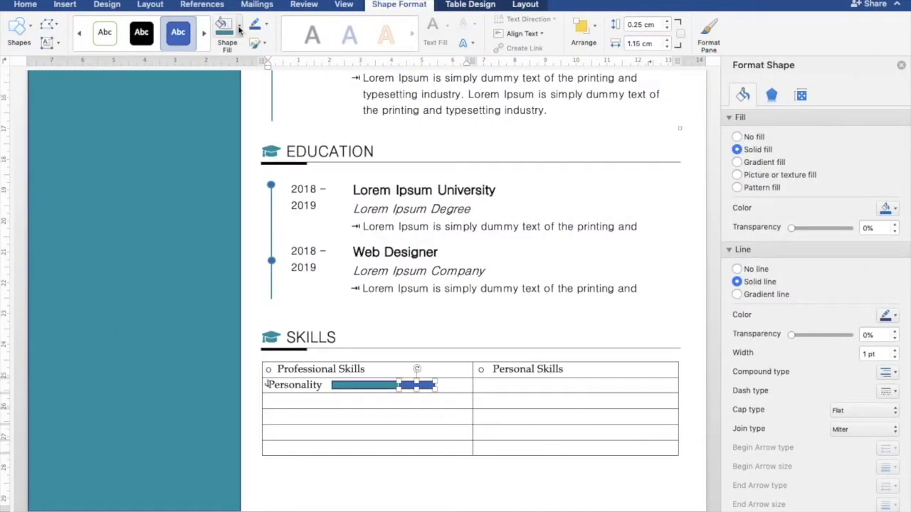
left_click(238, 28)
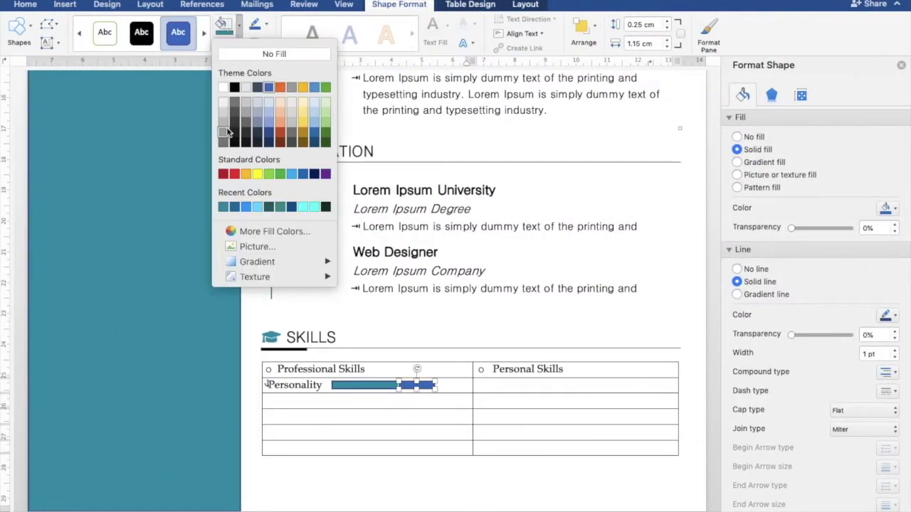
left_click(225, 133)
left_click(387, 421)
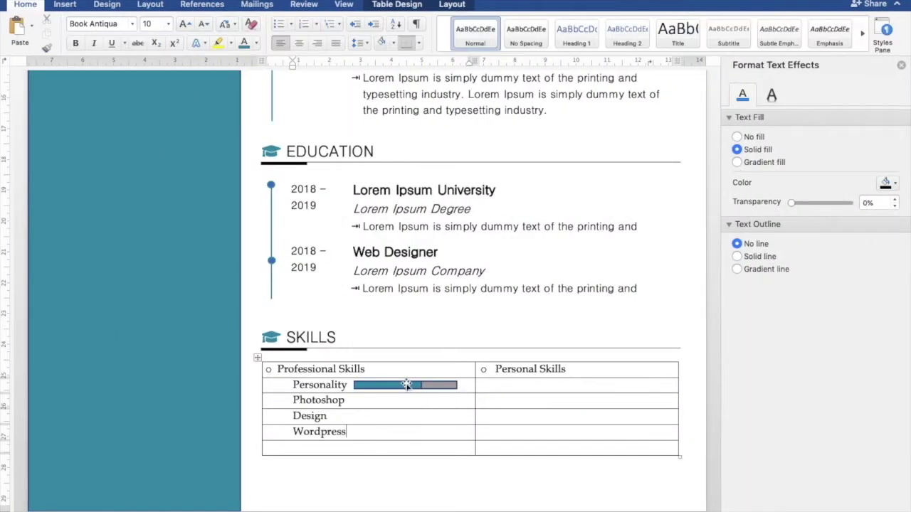
- Place copies of the two-tone Personality bar beside Photoshop, Design and Wordpress, aligned with the original
left_click(406, 385)
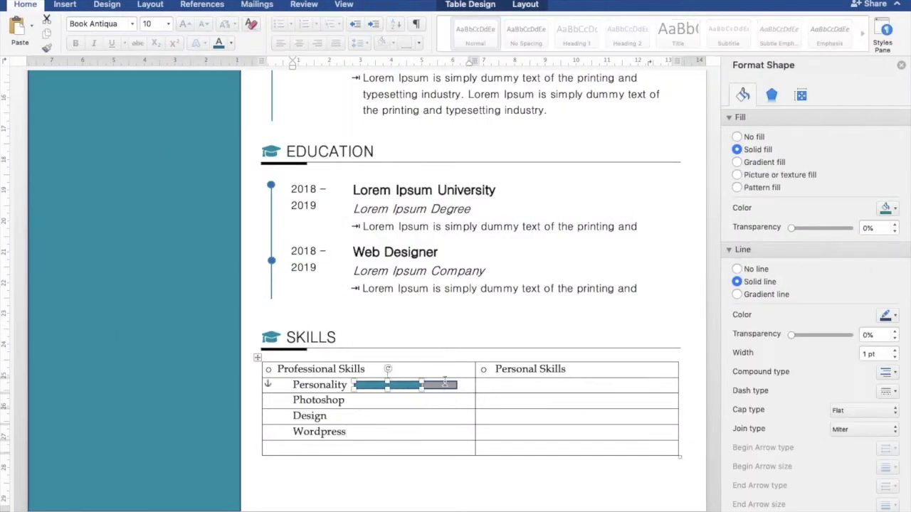
left_click(420, 399)
key("super+v")
left_click_drag(335, 401, 419, 401)
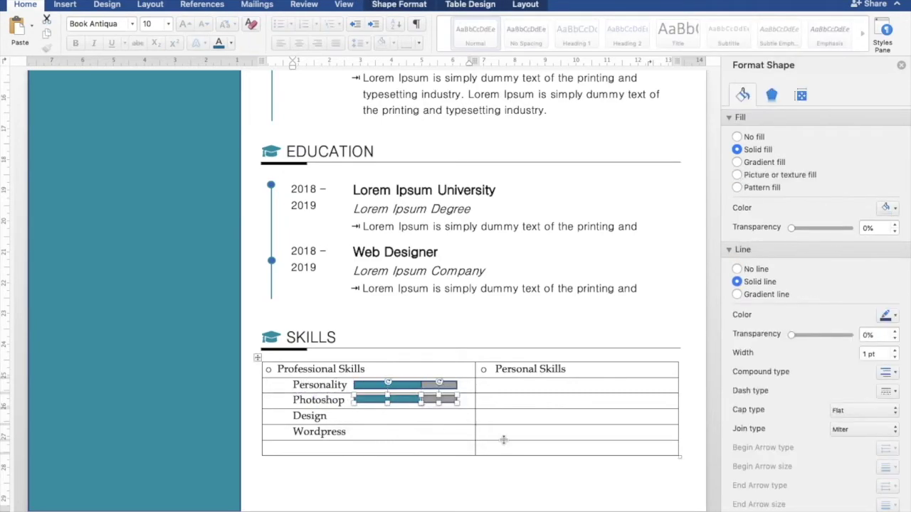
left_click(410, 419)
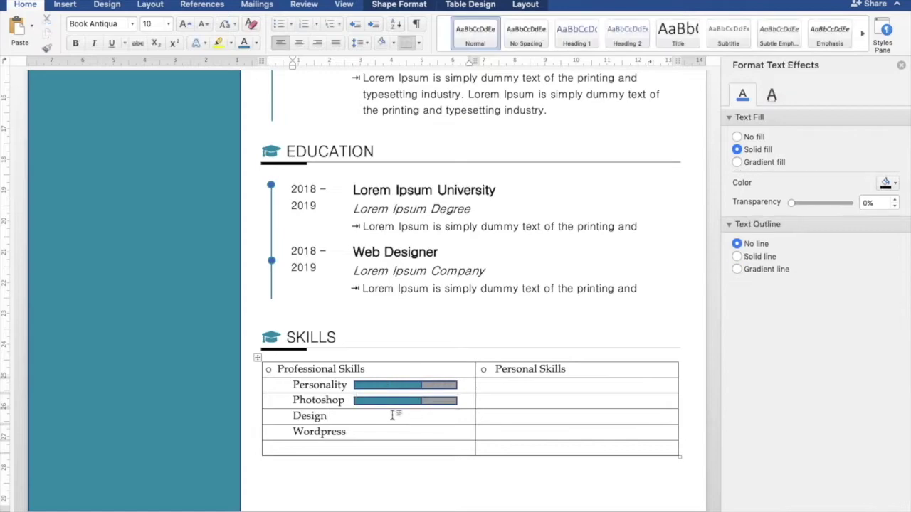
key("super+v")
left_click_drag(329, 415, 420, 418)
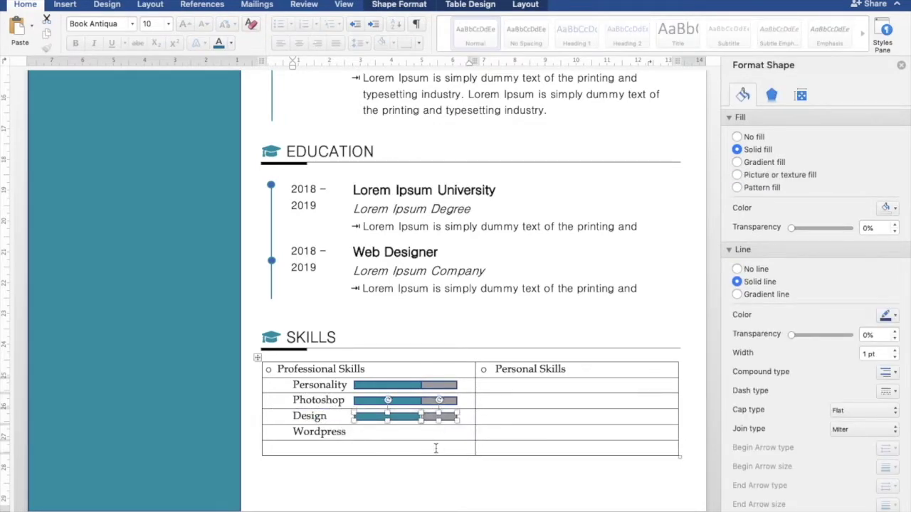
left_click(377, 431)
key("super+v")
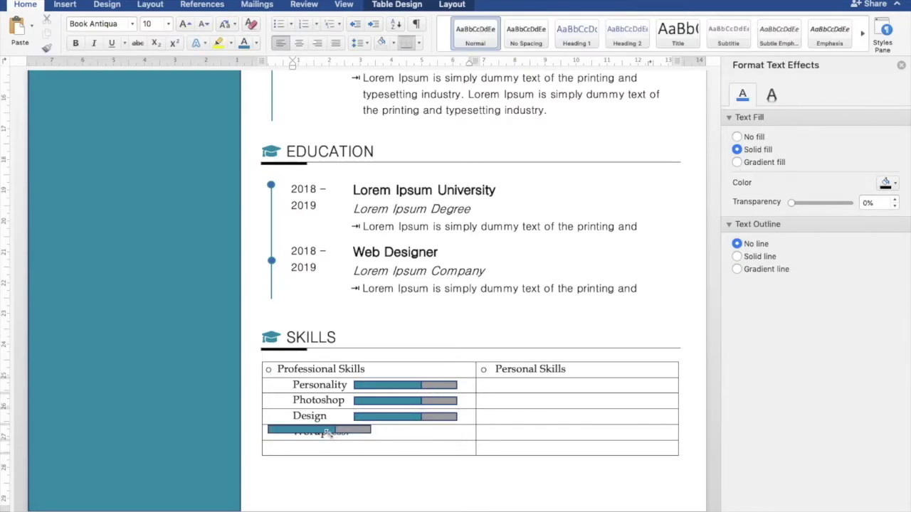
left_click(327, 435)
left_click_drag(327, 435, 416, 432)
- Delete the skills table's empty last row and list Team Work, Creative, Leadership and Director under Personal Skills
left_click(425, 461)
type("Do")
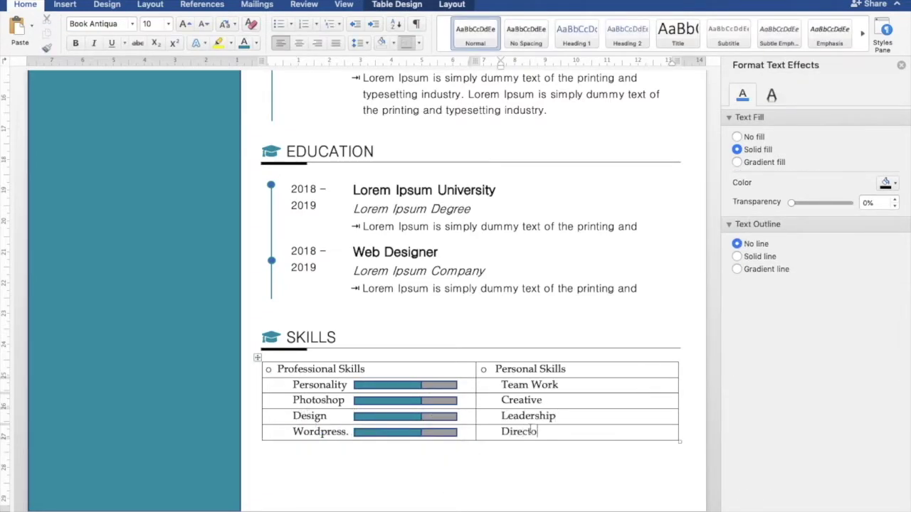
type("rector")
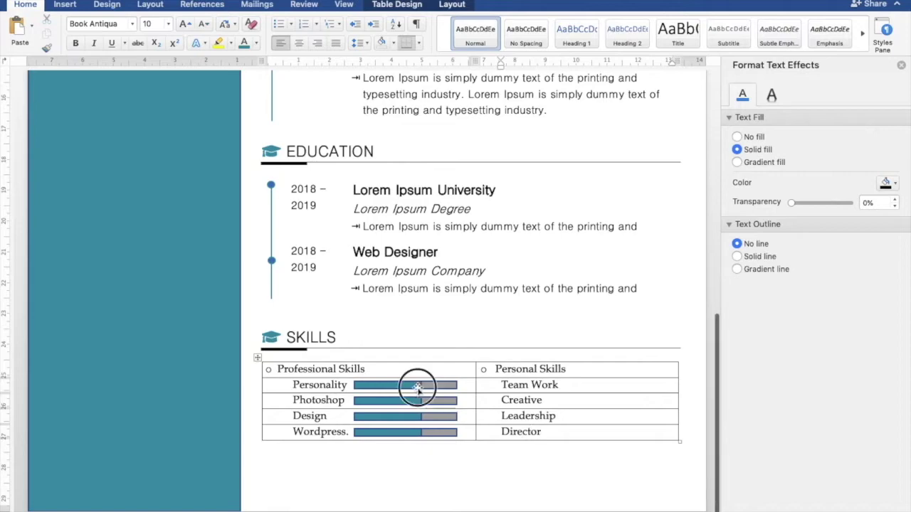
- Place copies of the two-tone bar beside Team Work, Creative, Leadership and Director
left_click(418, 384)
left_click_drag(417, 385, 674, 391)
left_click(616, 400)
key("super+v")
left_click_drag(546, 400, 628, 406)
left_click(581, 415)
key("super+v")
left_click_drag(552, 422, 620, 431)
left_click(571, 431)
key("super+v")
left_click(626, 493)
- Remove all borders from the skills table
scroll(288, 406, "up", 2)
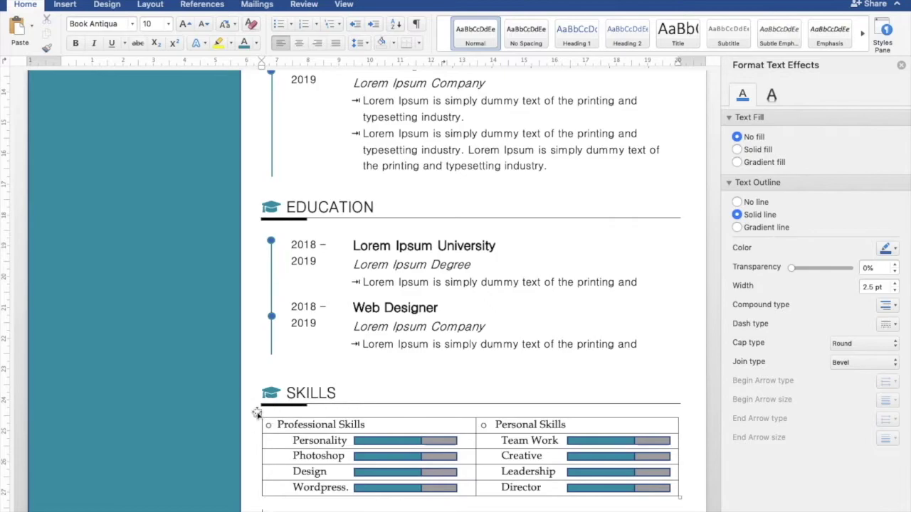
left_click(257, 413)
left_click(403, 5)
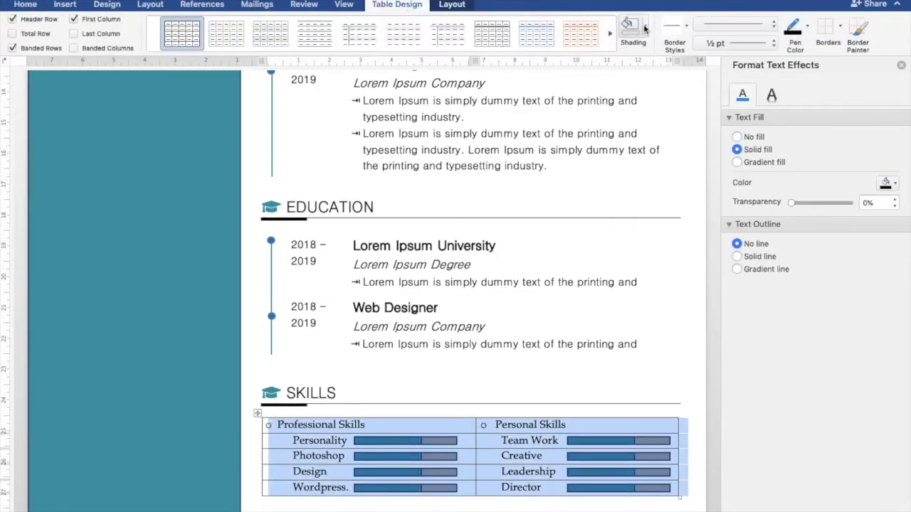
left_click(840, 27)
left_click(820, 118)
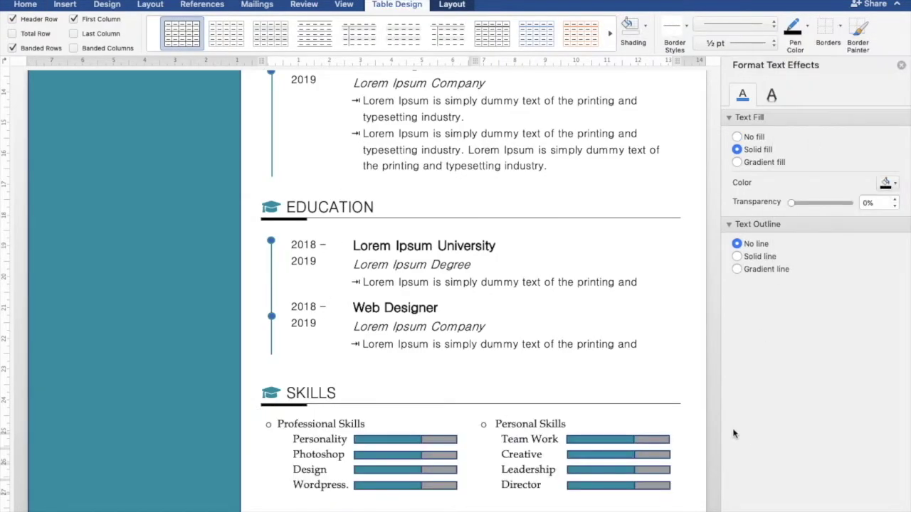
left_click(598, 342)
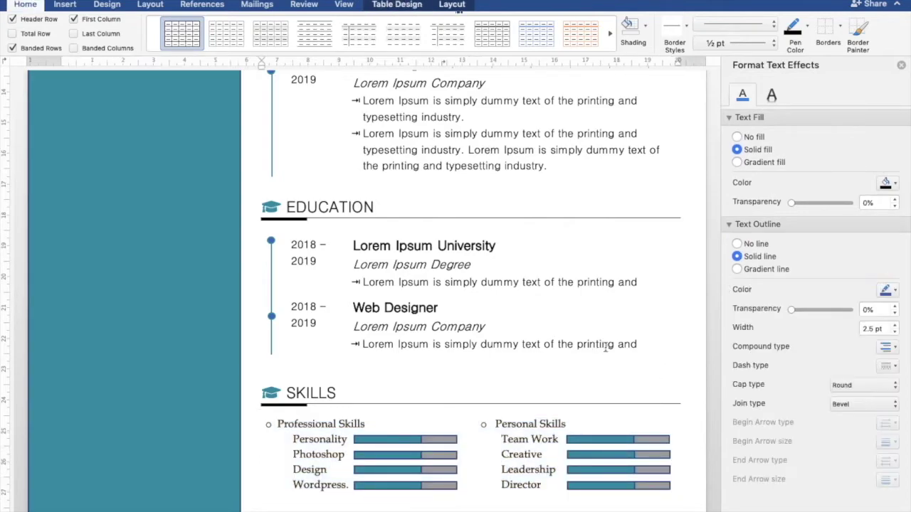
- Format the sidebar's About Me heading in Dotum at 14 pt
scroll(602, 346, "up", 10)
scroll(606, 347, "down", 5)
scroll(606, 346, "down", 3)
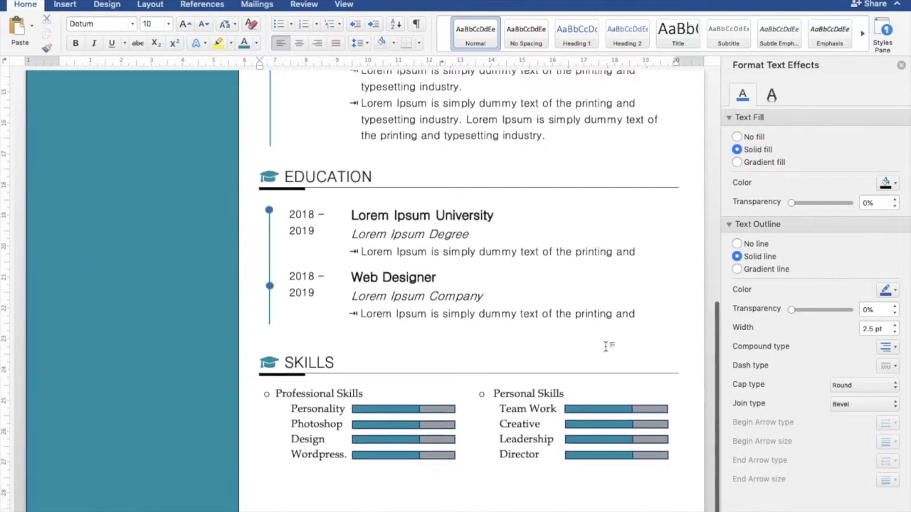
scroll(606, 346, "up", 10)
left_click(32, 128)
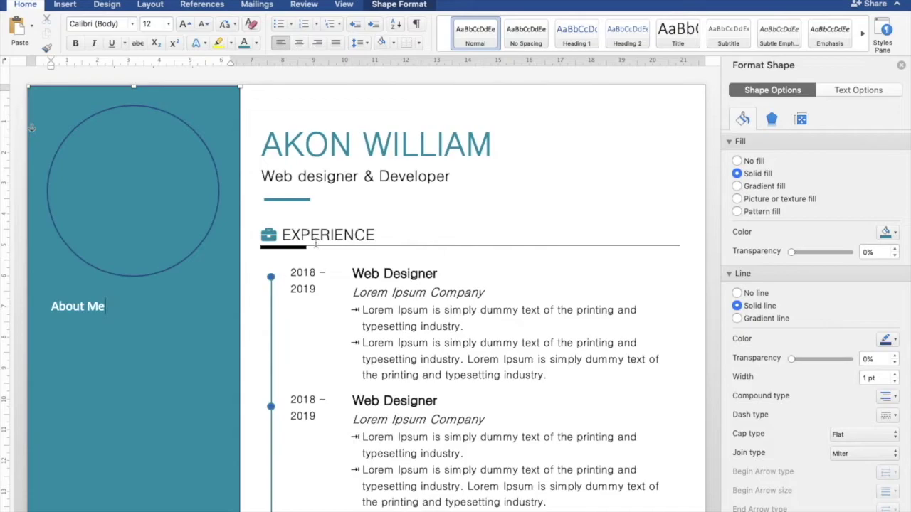
left_click_drag(104, 308, 66, 313)
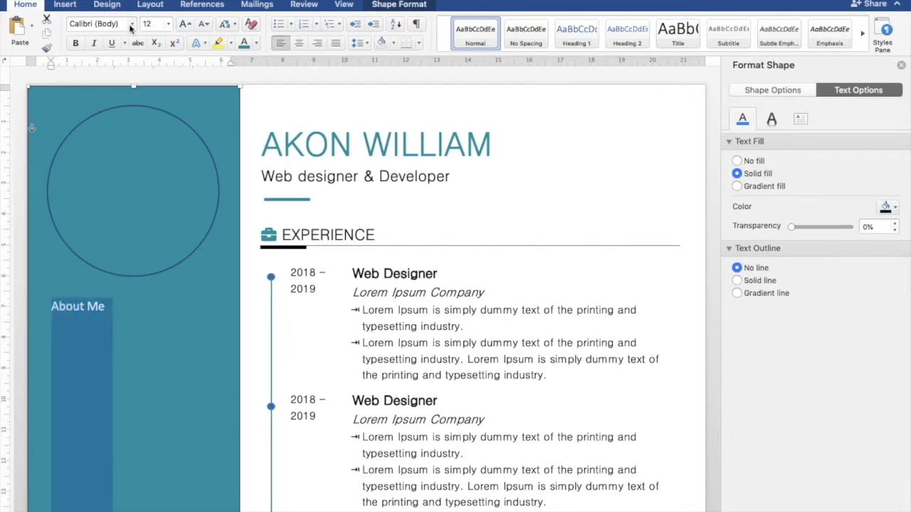
left_click(131, 26)
left_click(123, 149)
left_click(149, 25)
type("14")
key("Return")
left_click(142, 315)
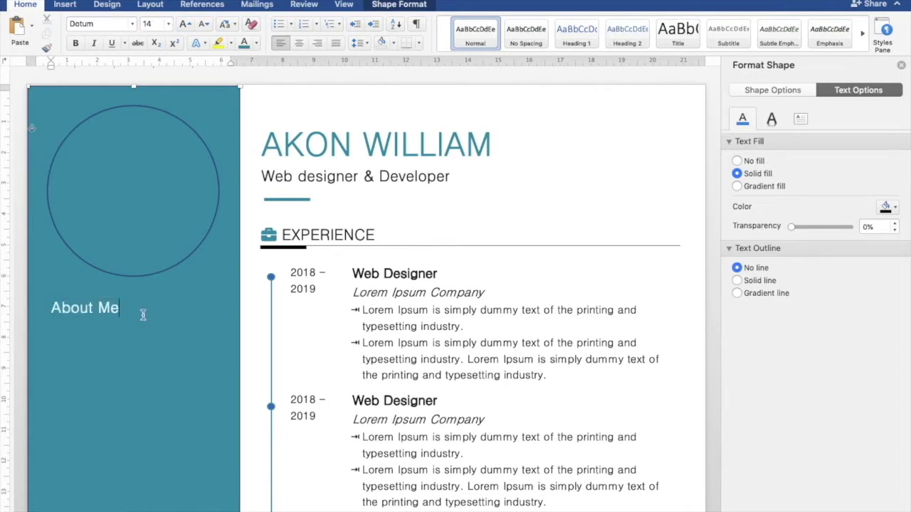
- Add a horizontal rule under About Me and place a copy of the Experience heading's thick black line at its left end
type("___")
key("Return")
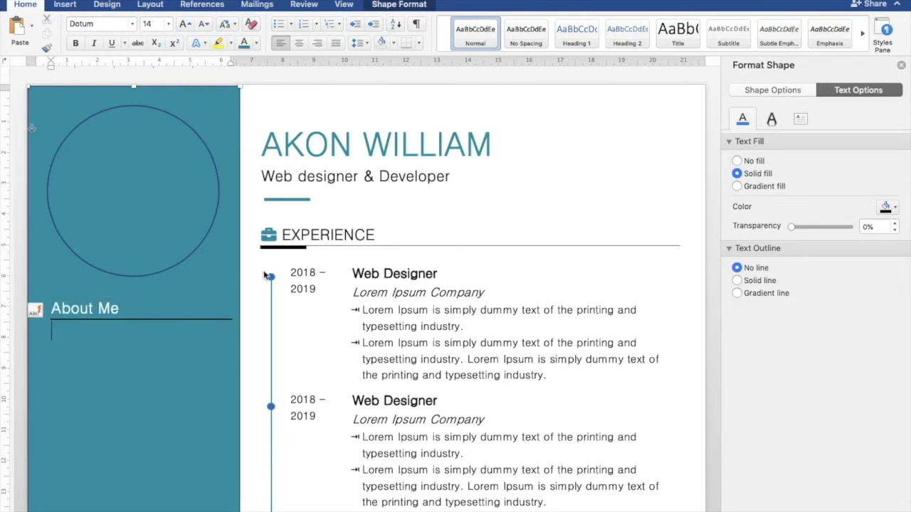
left_click(291, 248)
key("super+d")
left_click_drag(233, 268, 73, 322)
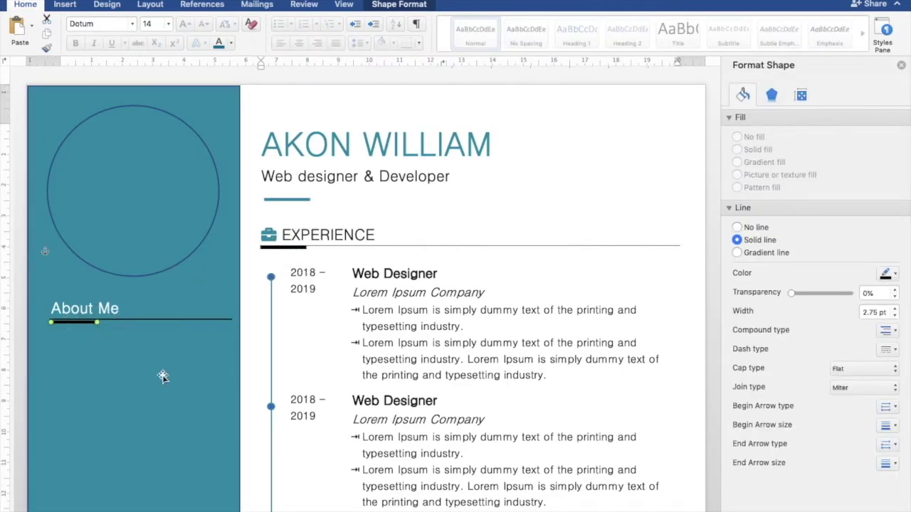
- Fill the About Me section with a Lorem Ipsum placeholder paragraph and justify it
left_click(163, 377)
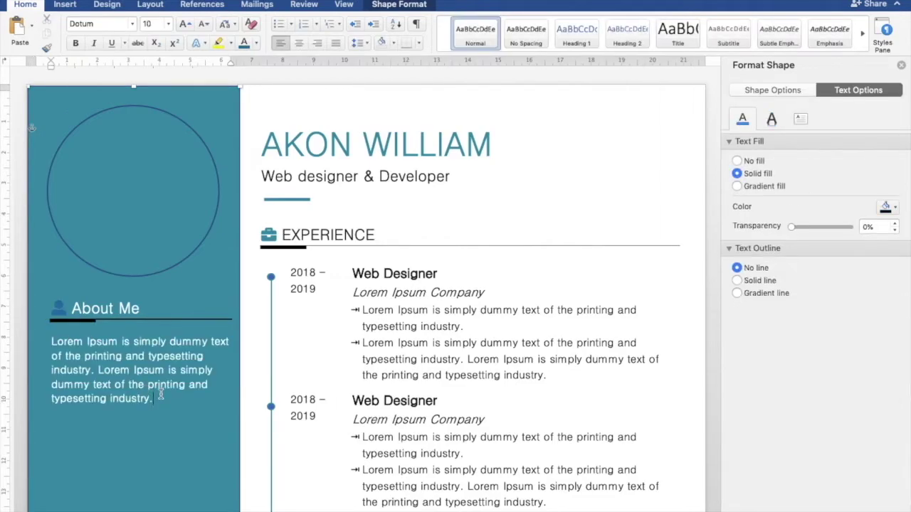
type("Lorem Ipsum is simply dummy text of the printing and typesetting industry. Lorem Ipsum is simply dummy text of the printing and typesetting industry.")
scroll(161, 397, "down", 5)
left_click_drag(112, 285, 49, 159)
left_click(336, 44)
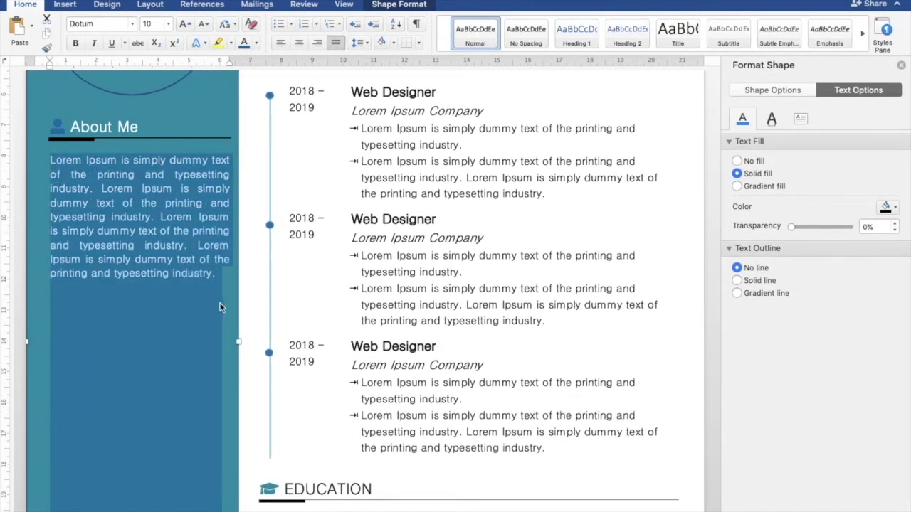
left_click(222, 282)
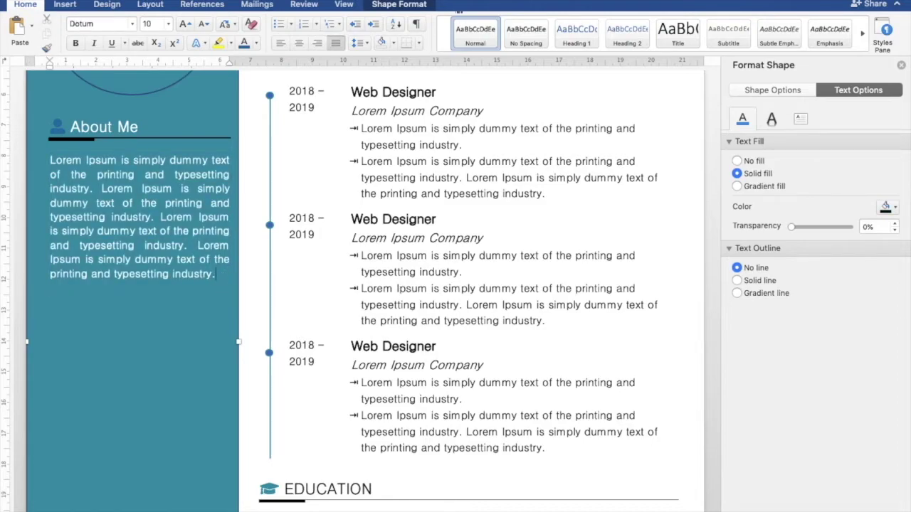
type("Lorem Ipsum is simply dummy text of the printing and typesetting industry. Lorem Ipsum is simply dummy text of the printing and typesetting industry.")
- Copy the About Me heading with its icon below the paragraph and retitle the copy REFERENCE
triple_click(93, 105)
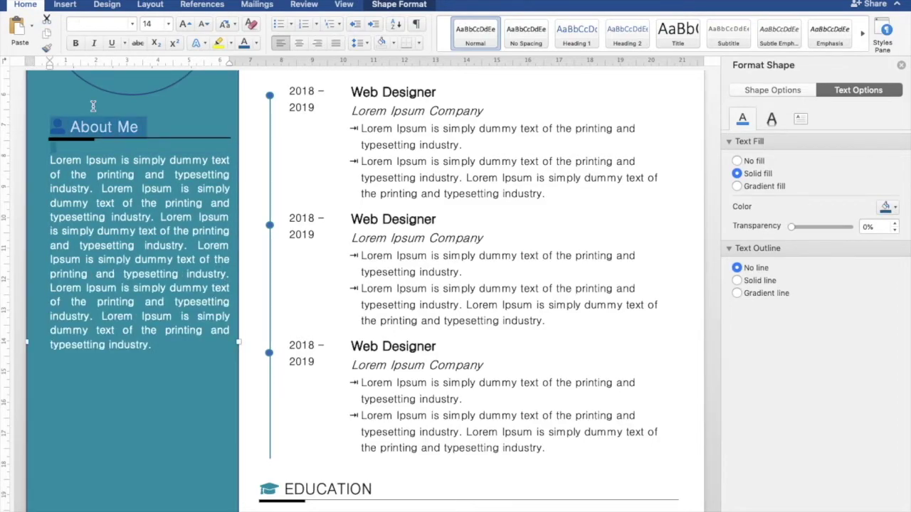
key("ctrl+c")
left_click(99, 356)
key("ctrl+v")
left_click_drag(71, 375, 137, 374)
type("REF")
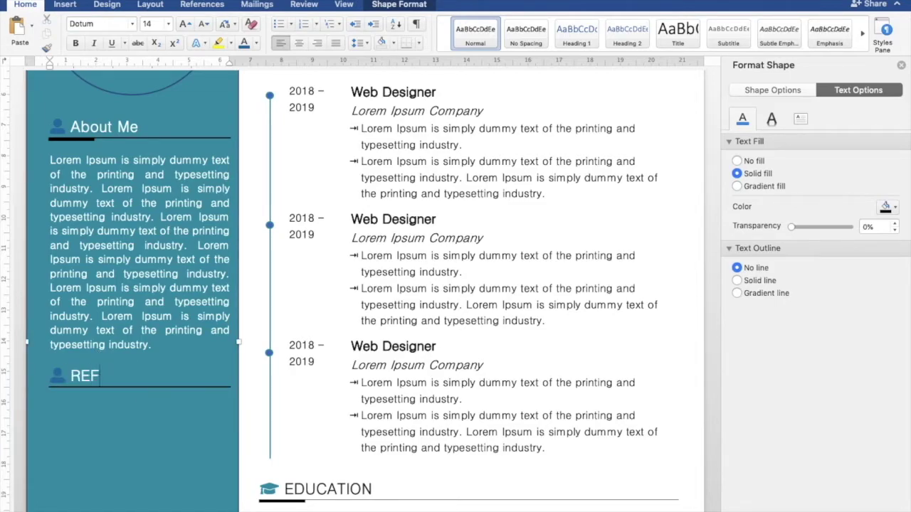
type("ERENCE")
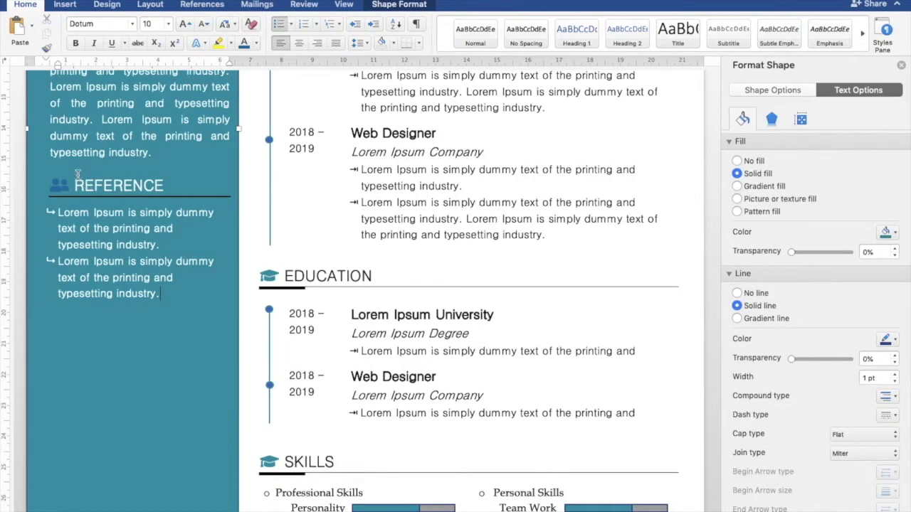
- Copy the REFERENCE heading below the reference list and retitle the copy CONTACT
triple_click(146, 205)
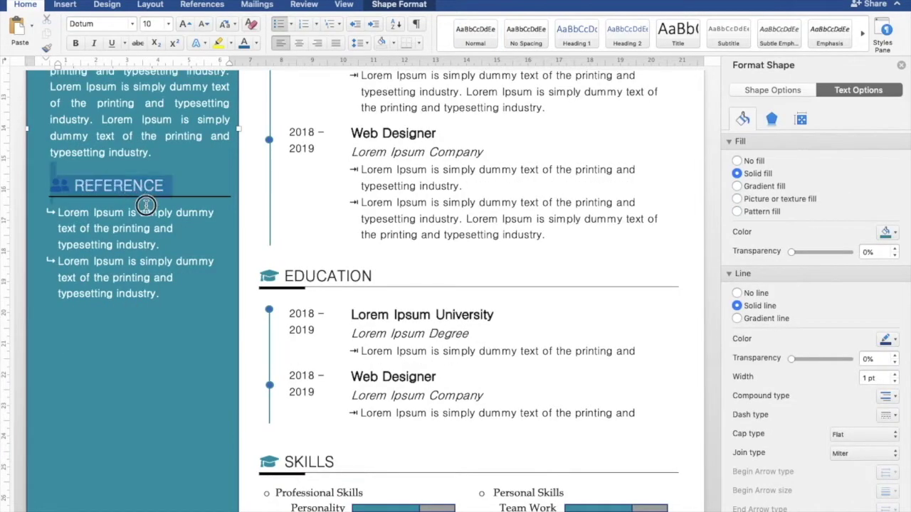
left_click_drag(146, 205, 146, 213)
key("ctrl+c")
left_click(129, 316)
key("ctrl+v")
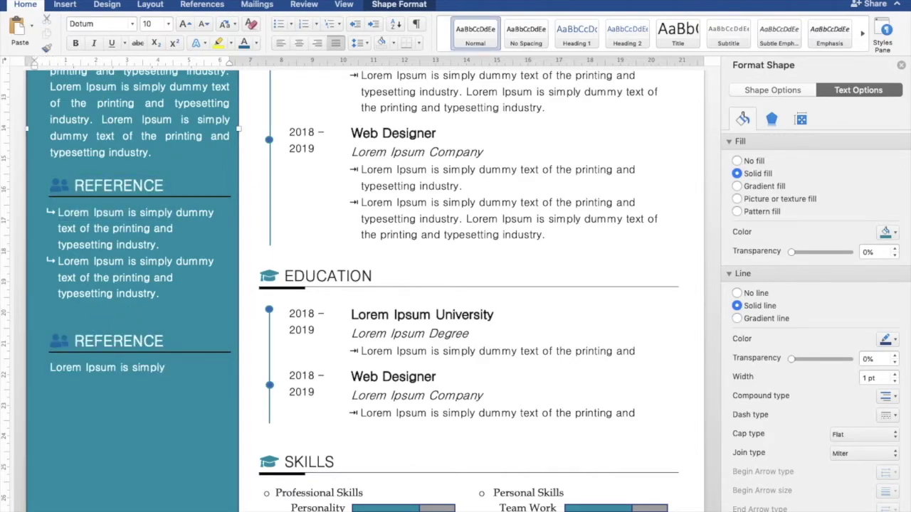
key("BackSpace")
left_click_drag(74, 326, 163, 324)
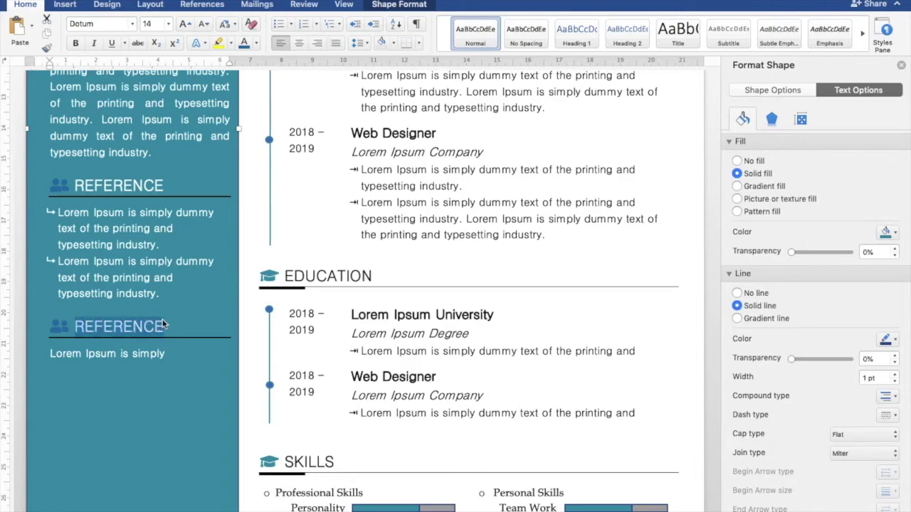
type("CONTACT")
- Replace the placeholder line under CONTACT with Phone, Email and Home entries, using a sample number, sample e-mail and Lorem Ipsum address text
triple_click(163, 354)
type("phone: 1234567890")
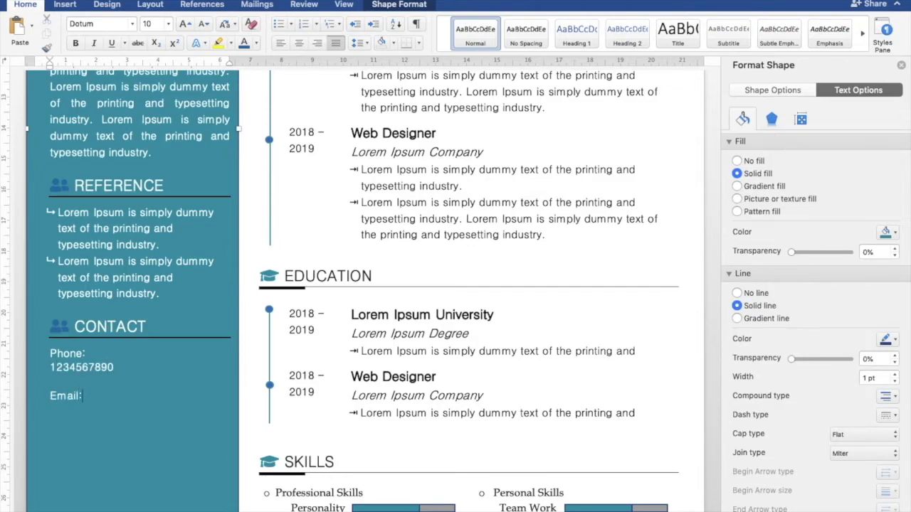
type("  Email: email@website.com")
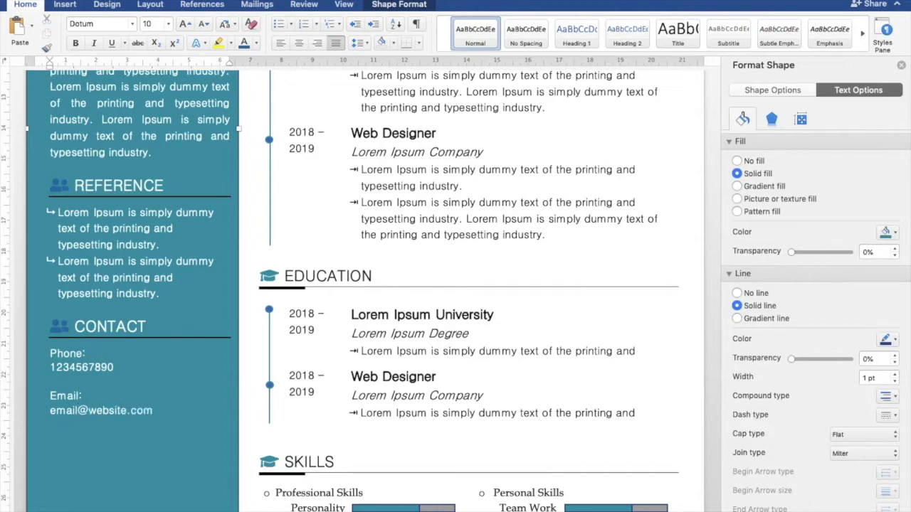
key("Return")
key("super+z")
type("Home: Lorem Ipsum is simply dummy text of the printing and typesetting industry.")
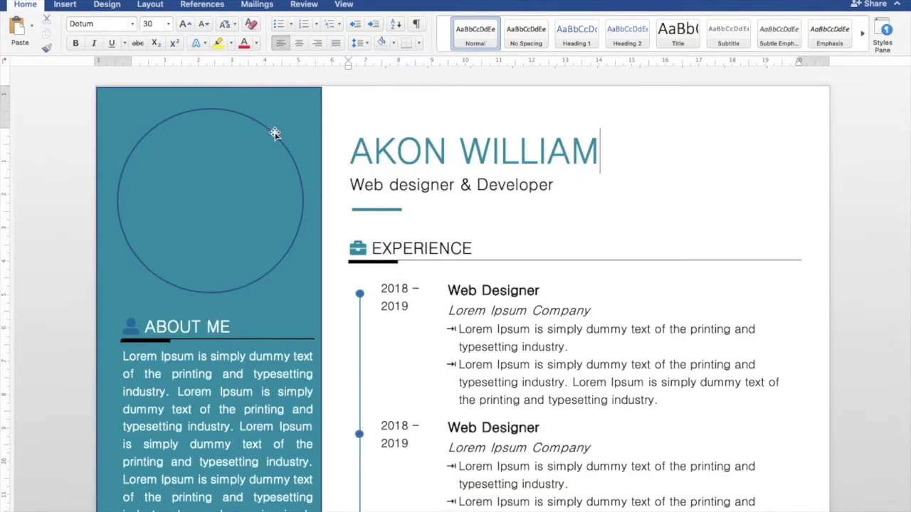
- Replace the sidebar's empty photo circle with the portrait picture, crop it to an oval and enlarge it very slightly
left_click(275, 133)
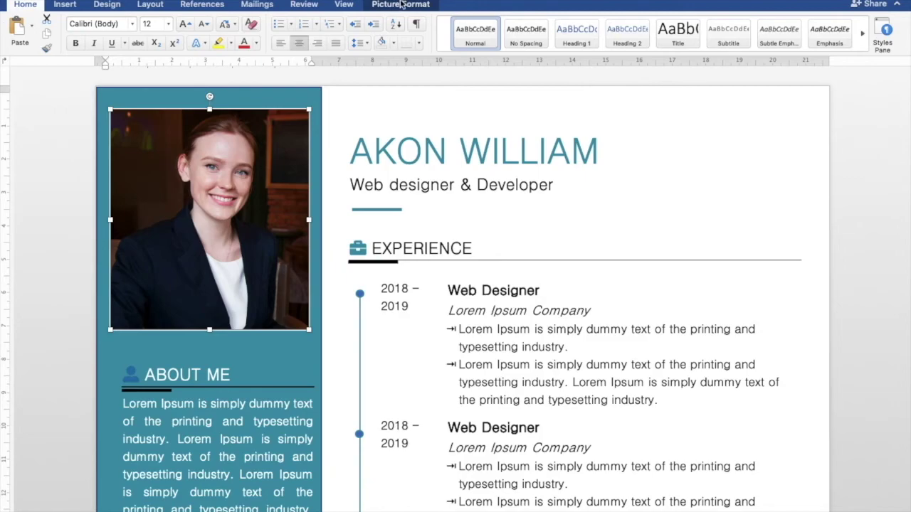
left_click(402, 5)
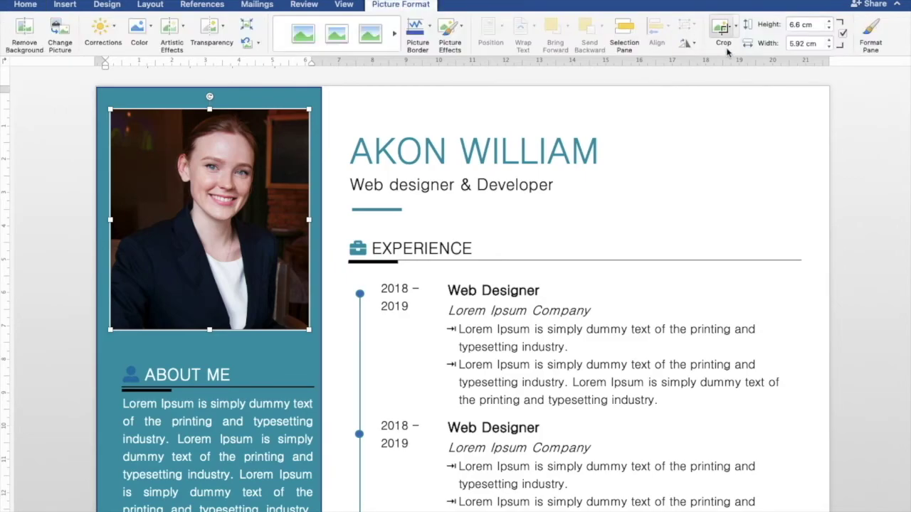
left_click(737, 27)
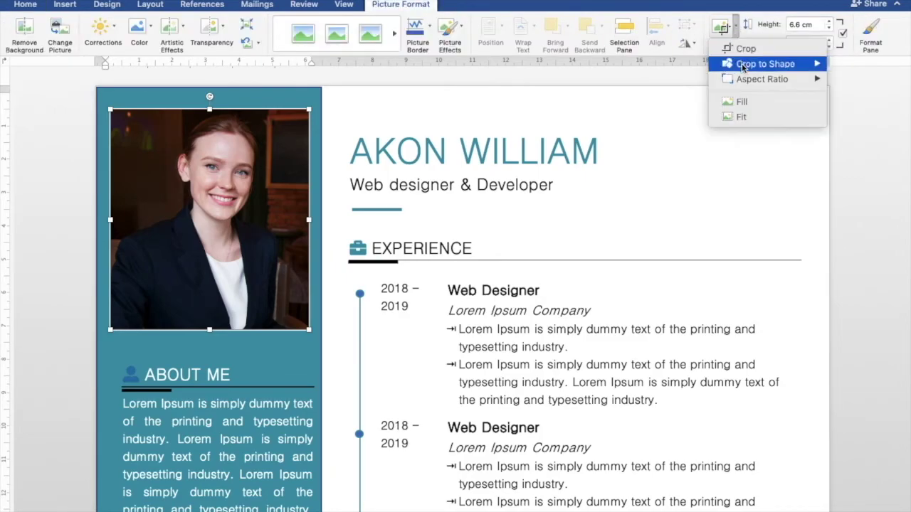
mouse_move(744, 66)
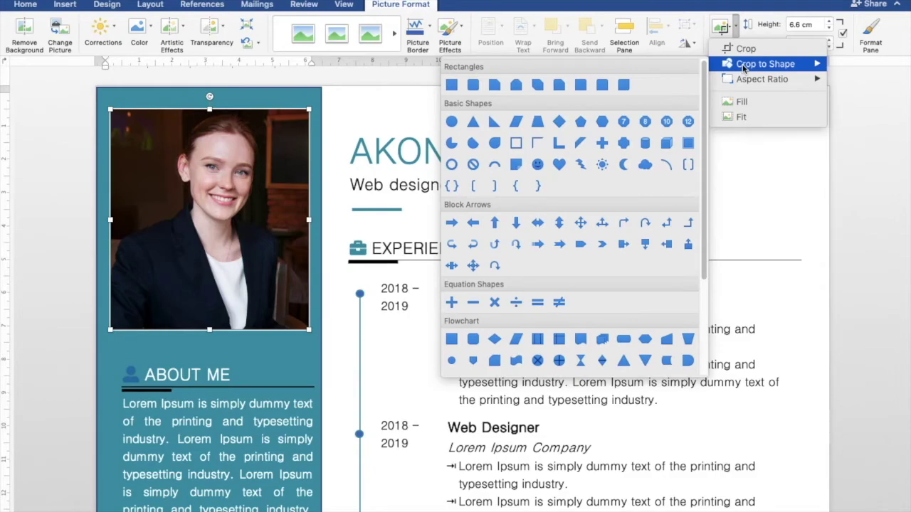
left_click(452, 122)
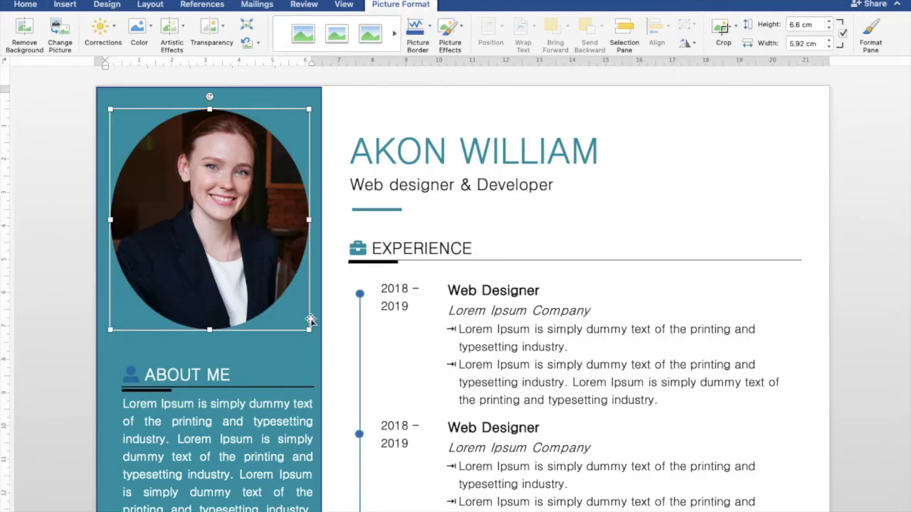
mouse_move(310, 330)
left_mouse_down()
mouse_move(299, 329)
mouse_move(309, 332)
left_mouse_up()
left_click(310, 362)
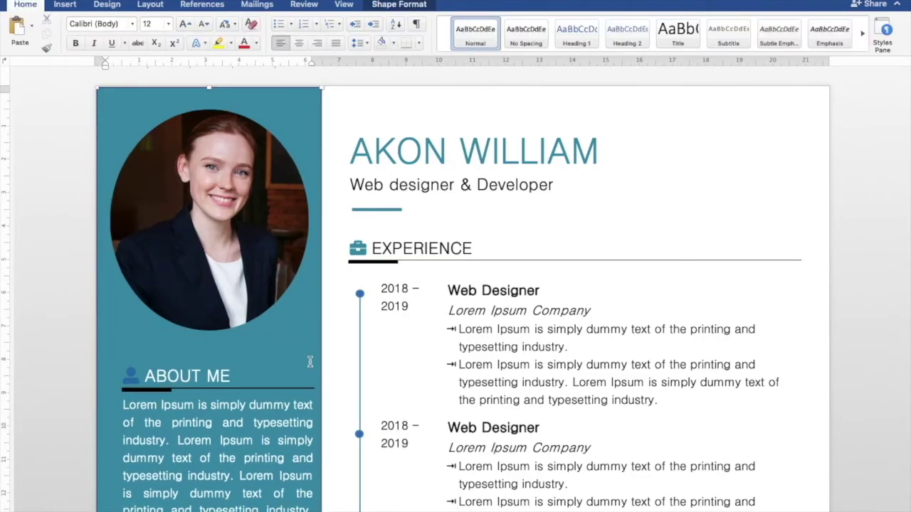
- Review the whole resume page from the photo down to the contact details and skills bars
scroll(271, 259, "down", 10)
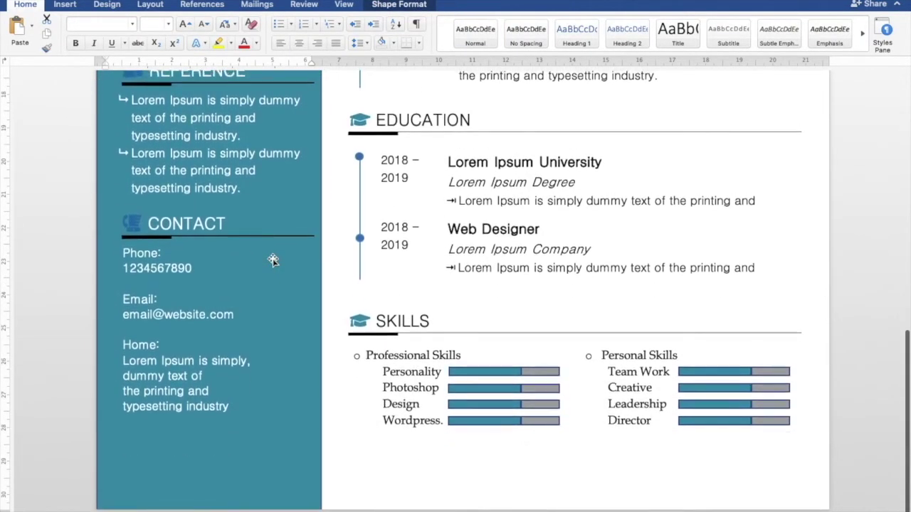
scroll(273, 260, "up", 15)
scroll(272, 259, "down", 6)
scroll(273, 260, "down", 5)
scroll(273, 260, "up", 12)
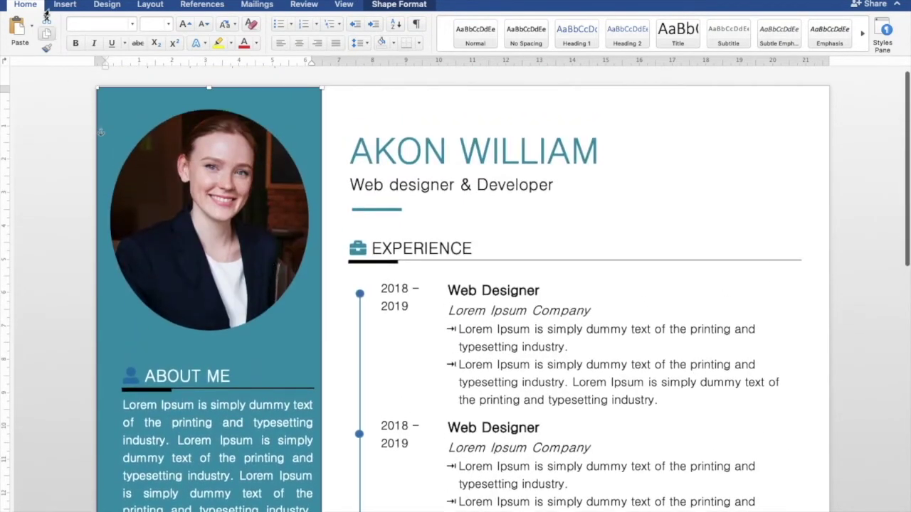